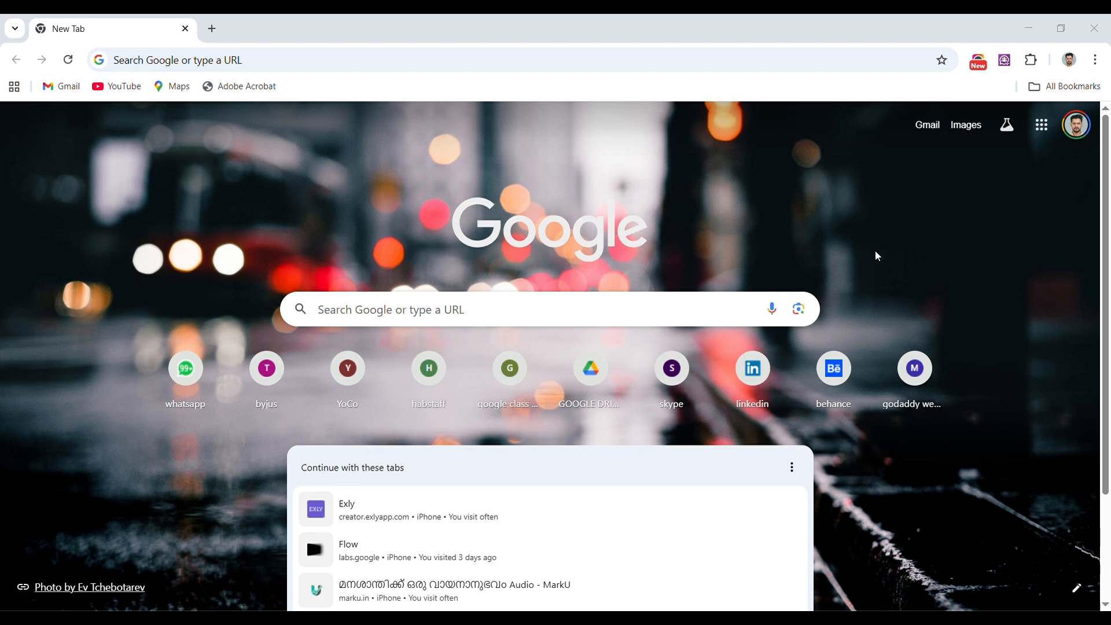
- Search Google for "gamma ai" and open the official Gamma website from the results
key("ctrl+l")
left_click(669, 309)
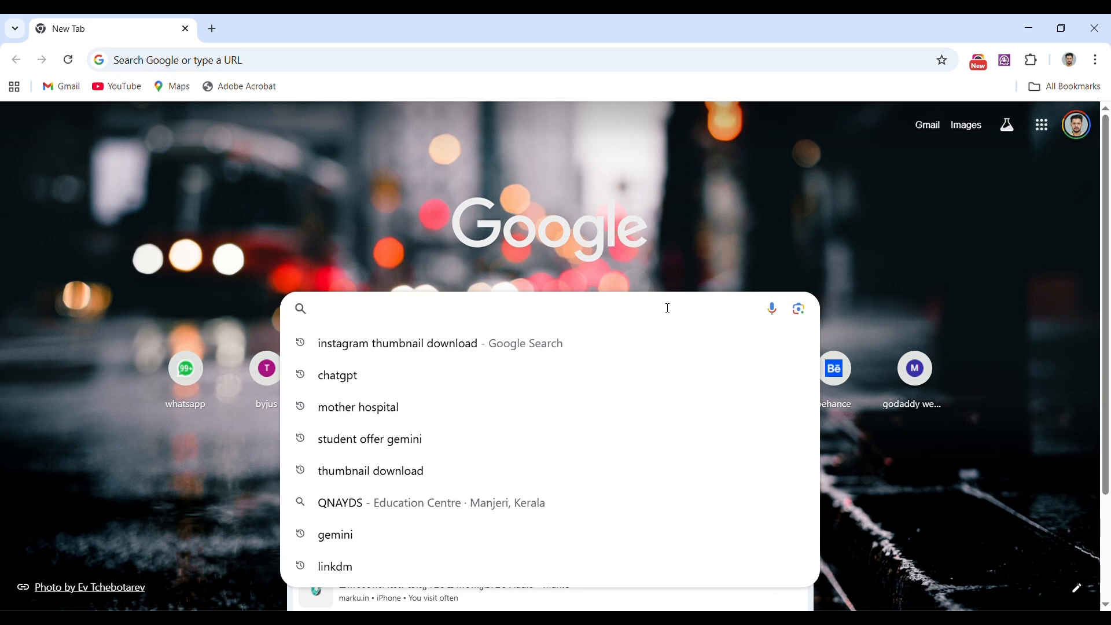
left_click(666, 217)
left_click(375, 317)
type("gamm")
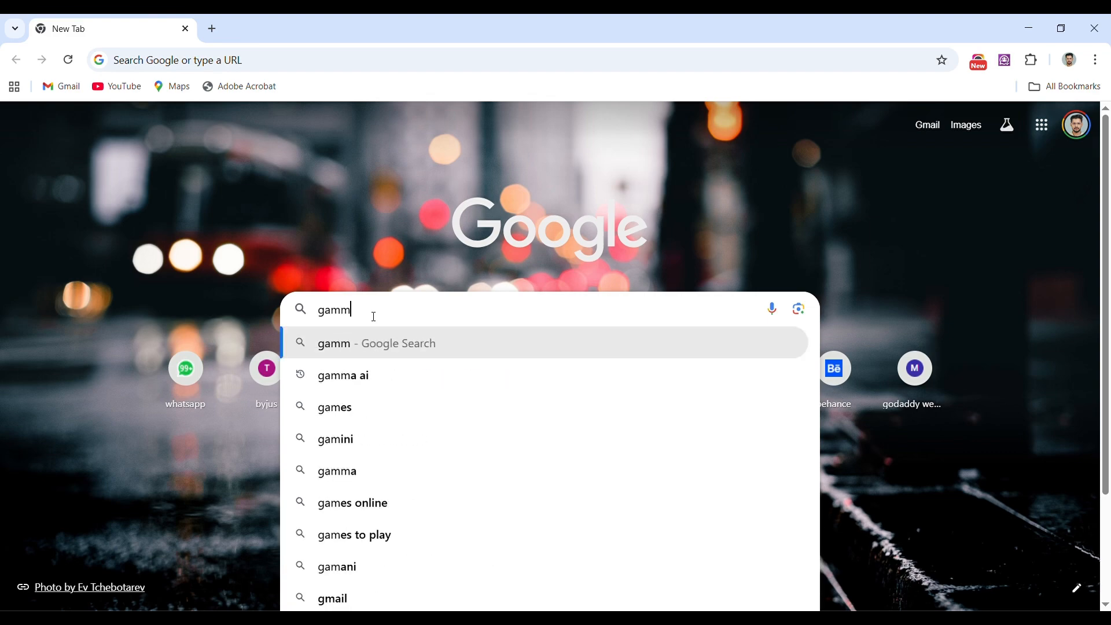
left_click(350, 379)
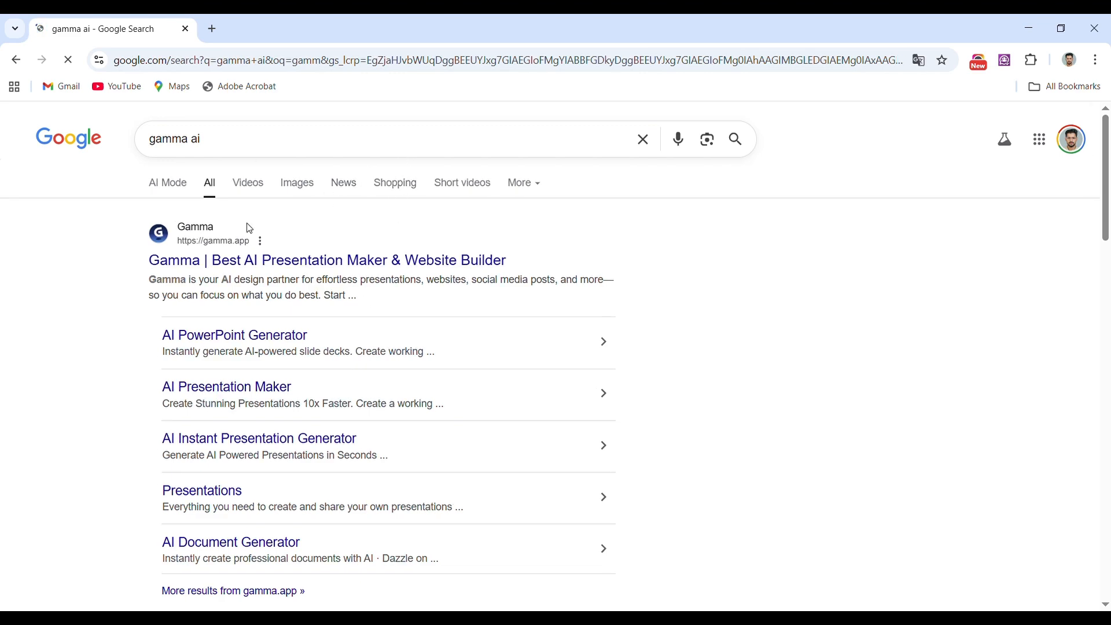
scroll(223, 371, "down", 4)
scroll(220, 369, "up", 4)
left_click(294, 266)
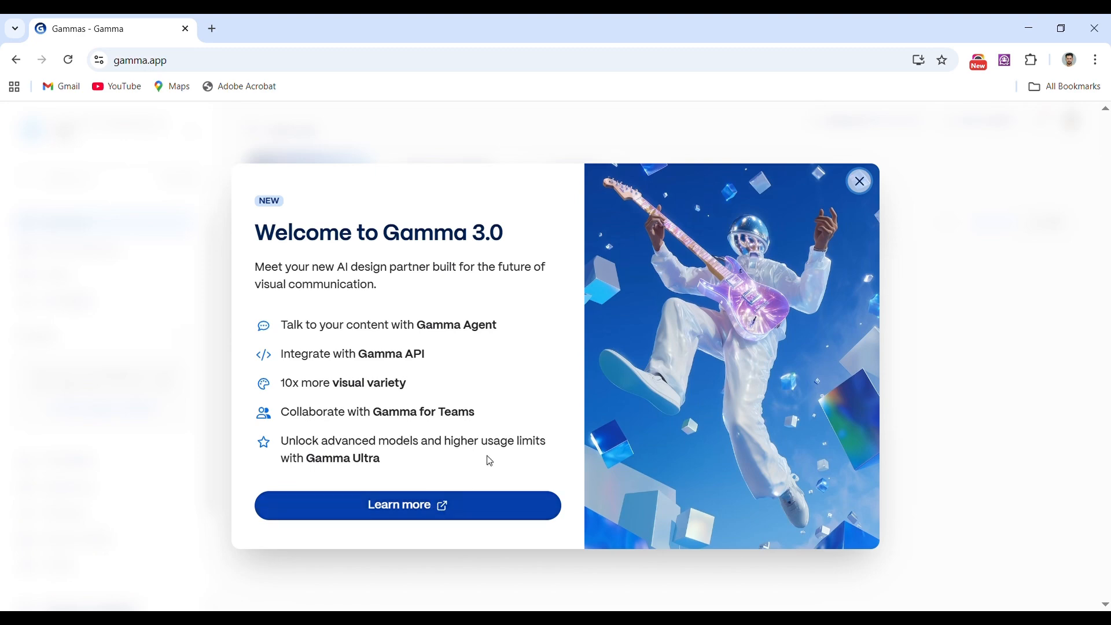
- Open the Gamma 3.0 announcement from the welcome notice and skim its introduction and the AI design partner section
left_click(434, 512)
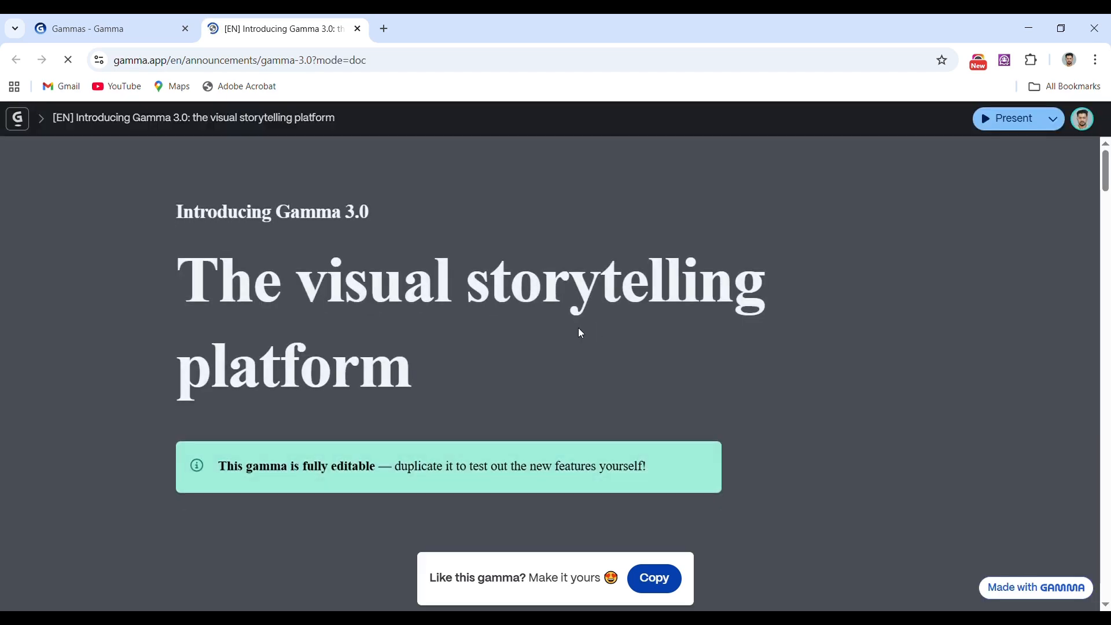
scroll(474, 404, "down", 8)
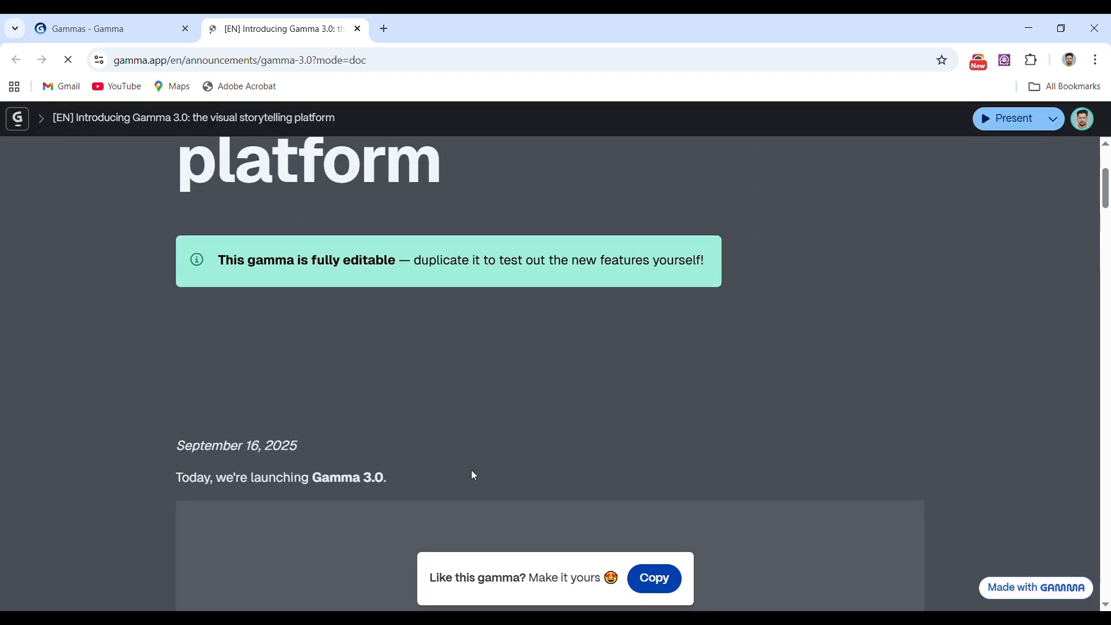
scroll(474, 475, "down", 5)
scroll(474, 475, "up", 10)
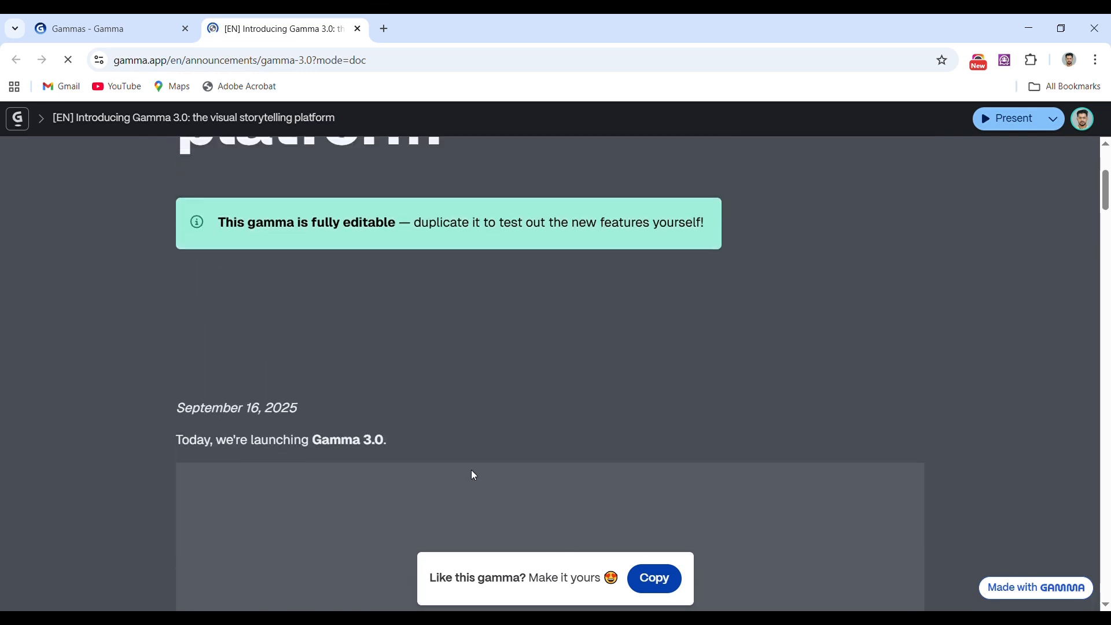
scroll(473, 476, "up", 3)
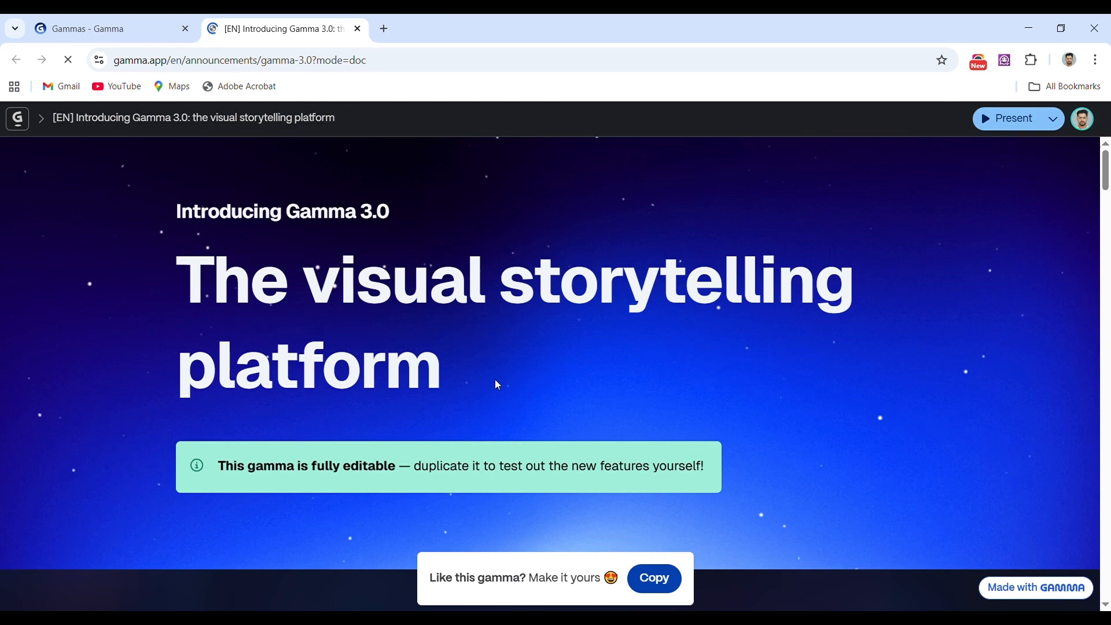
scroll(463, 431, "down", 6)
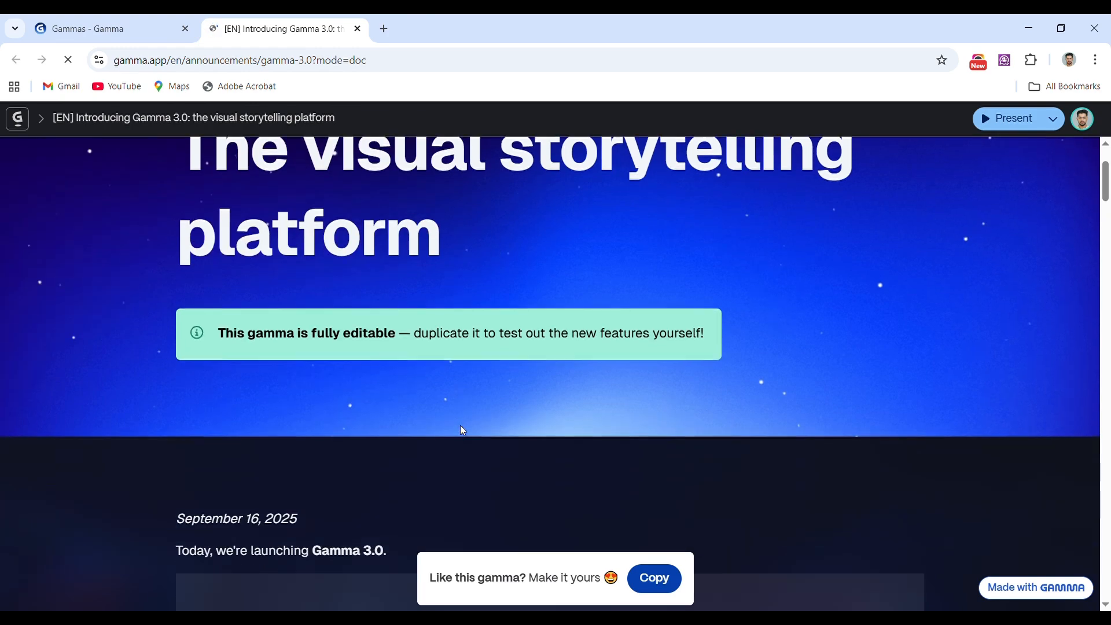
scroll(463, 431, "down", 12)
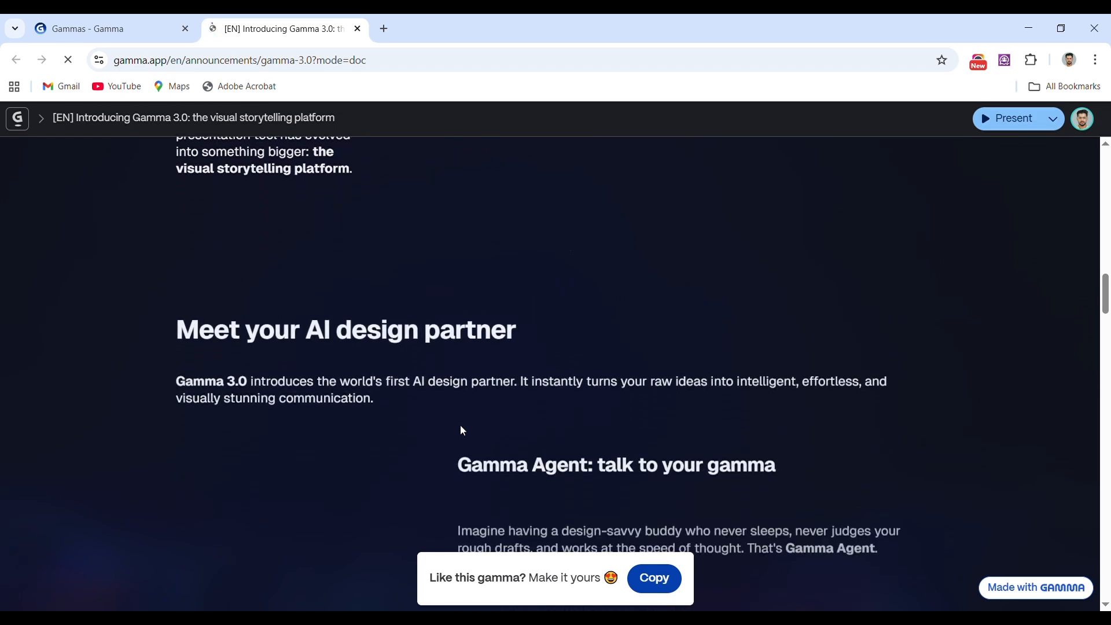
scroll(463, 431, "up", 12)
scroll(463, 431, "up", 5)
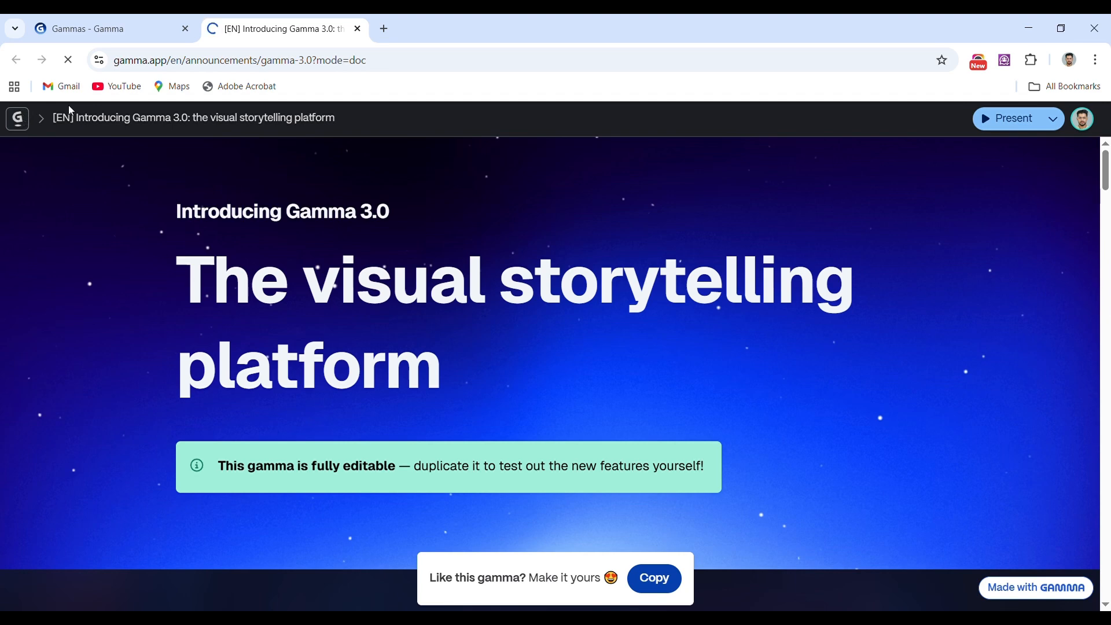
- Return to the Gamma dashboard, dismiss the welcome notice, and start a new AI creation using Generate with the Presentation type
left_click(18, 121)
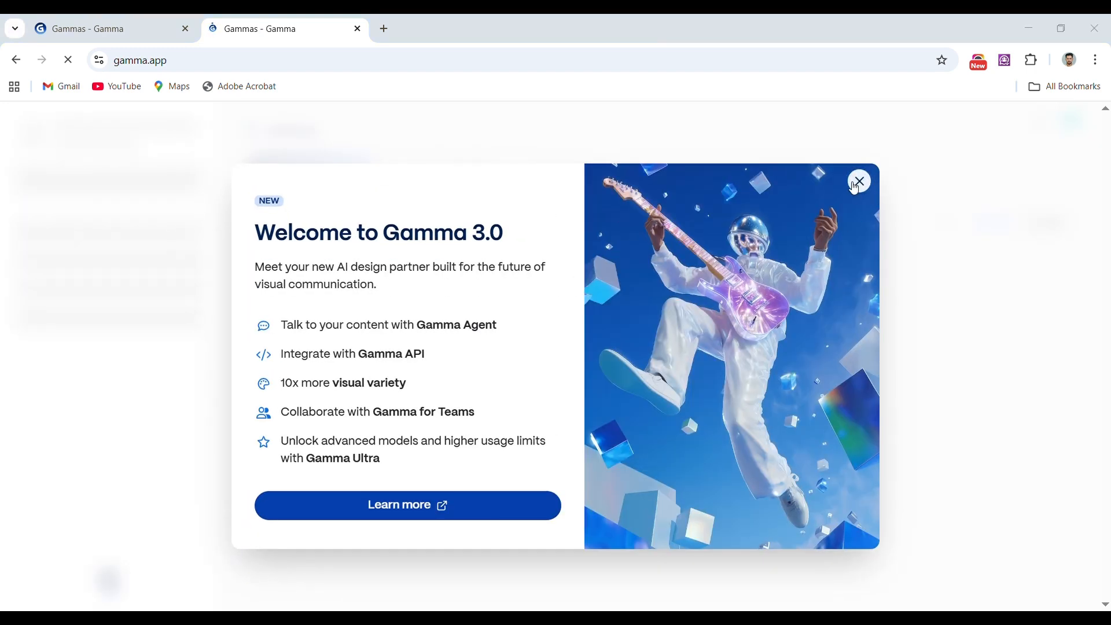
left_click(861, 182)
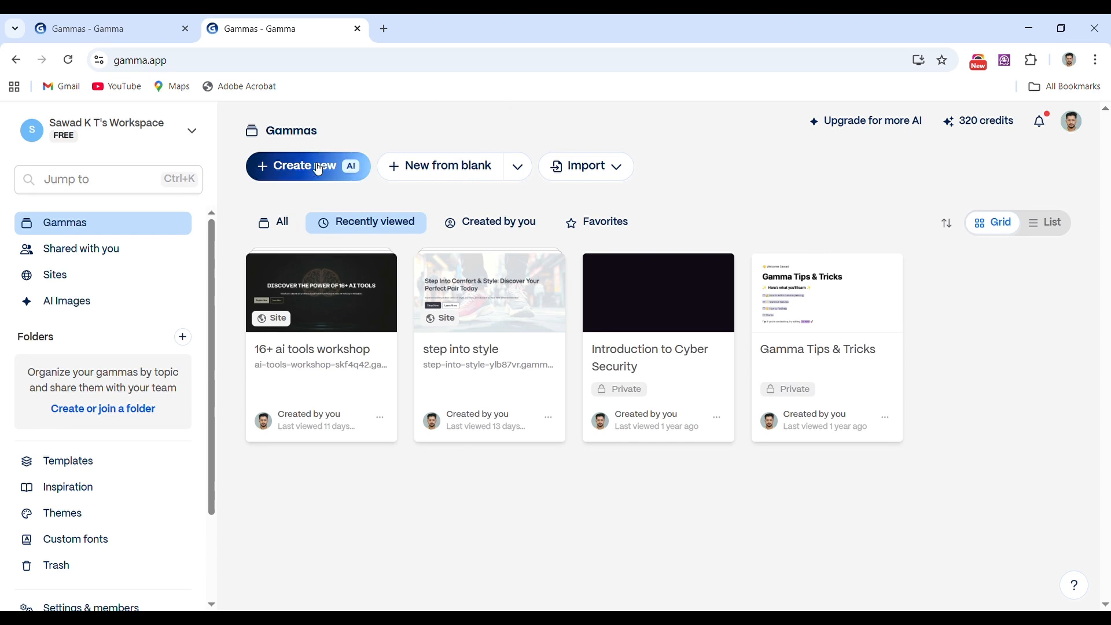
left_click(296, 172)
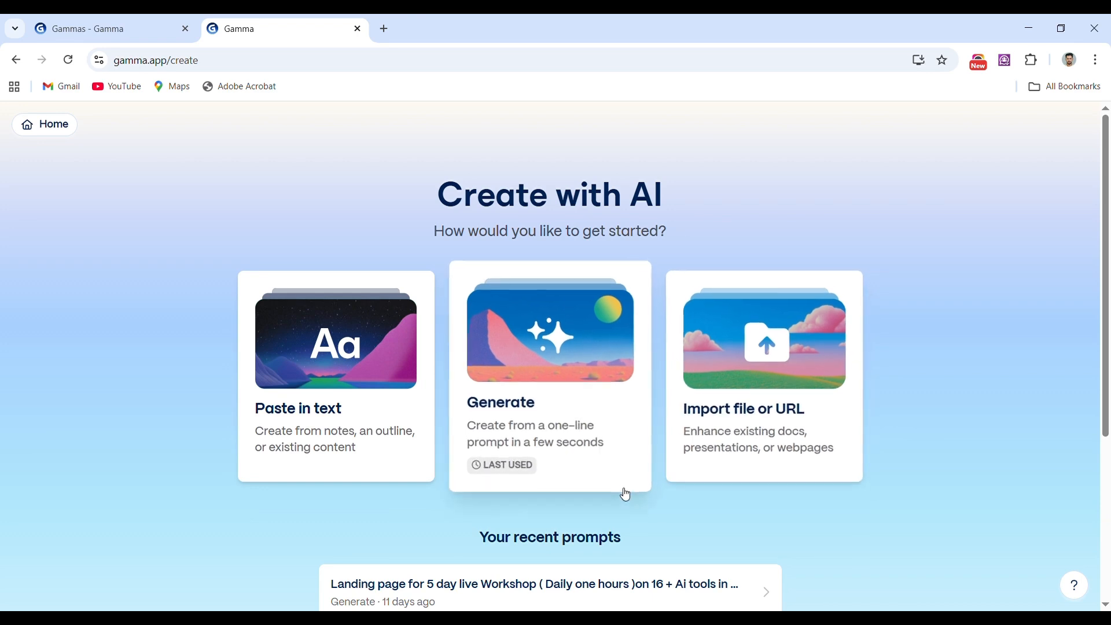
scroll(623, 491, "down", 2)
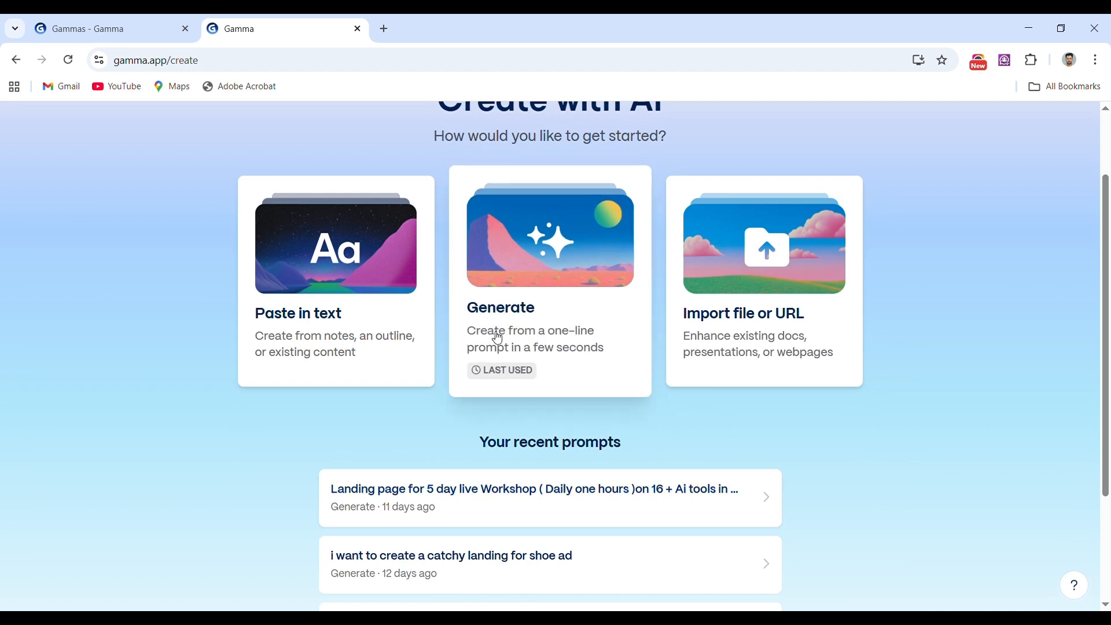
left_click(557, 353)
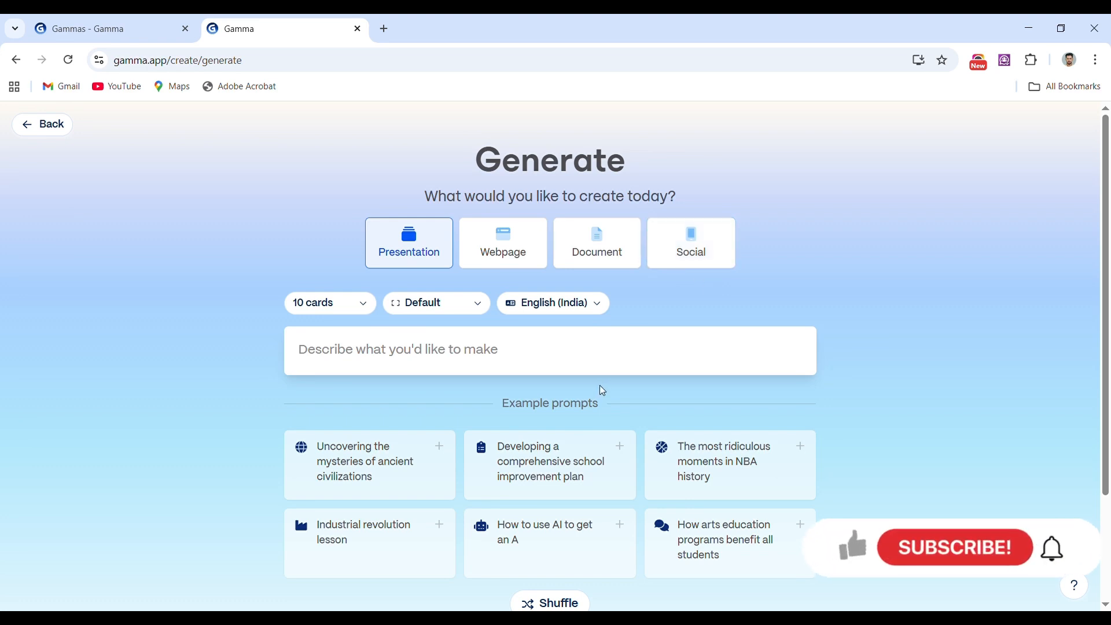
scroll(599, 387, "down", 2)
scroll(602, 387, "up", 2)
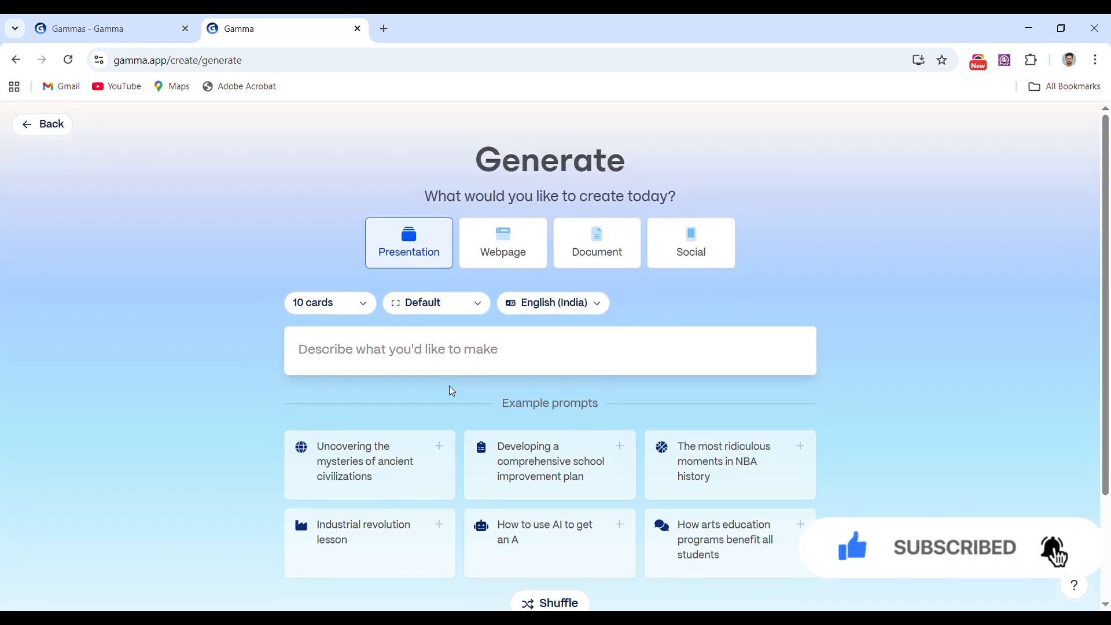
left_click(412, 252)
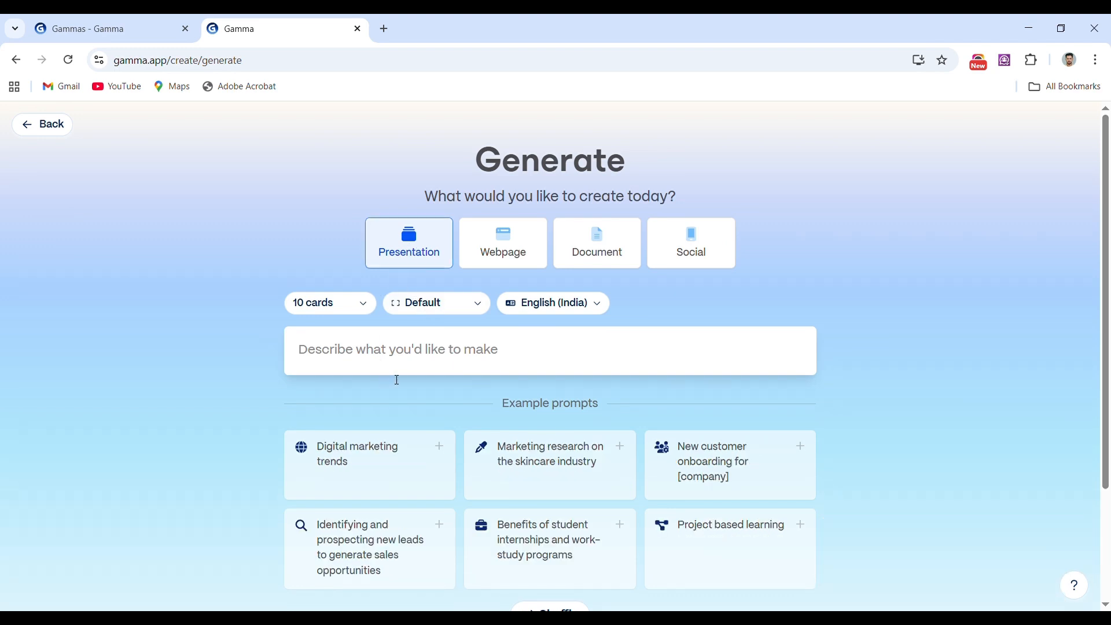
left_click(415, 244)
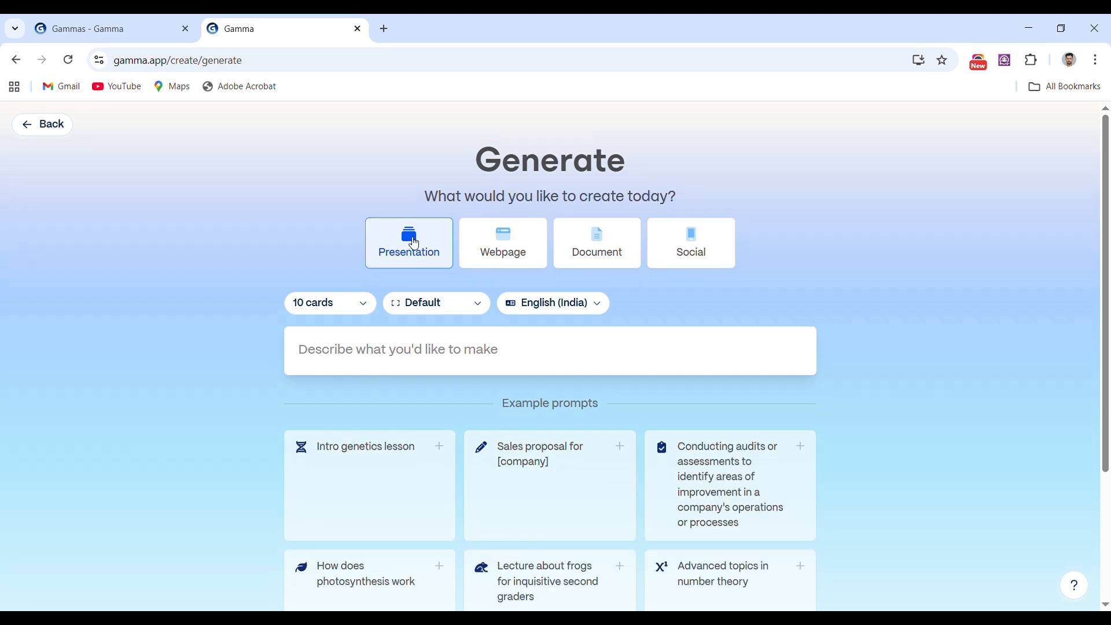
- Generate an outline from the prompt "i want create a presentation about 7 day workshop on ai tools"
left_click(324, 357)
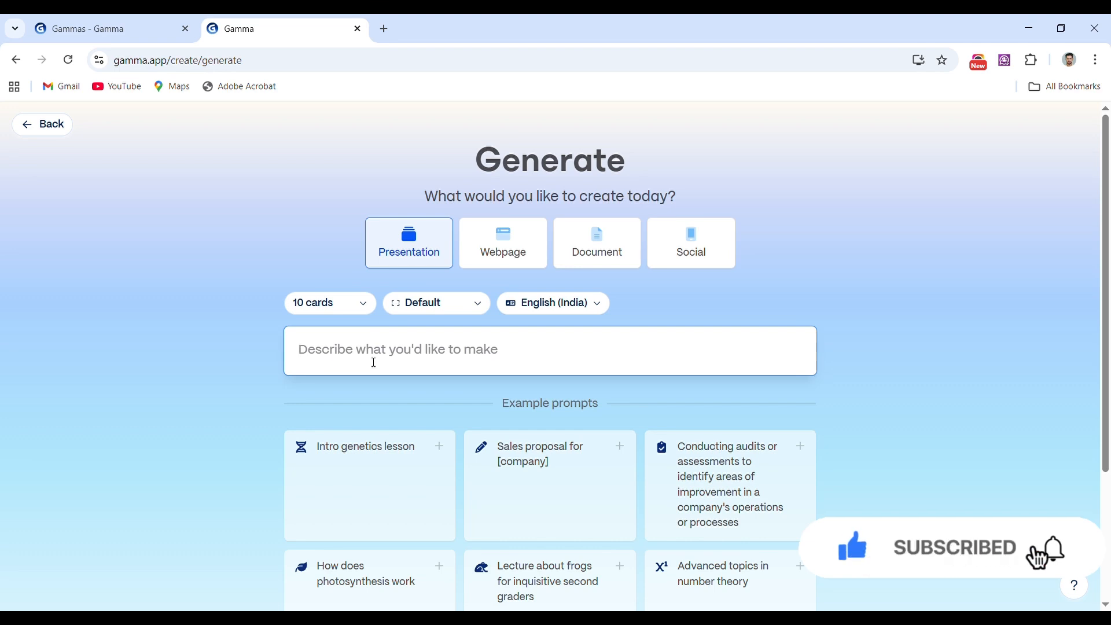
type("i want")
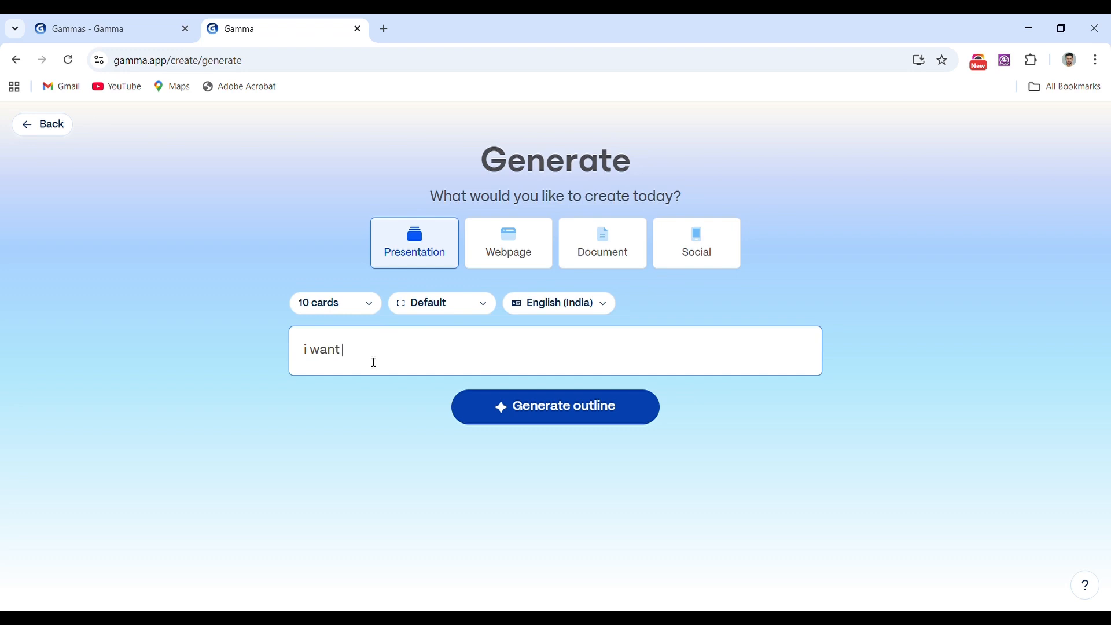
type(" creat a presentaion abo")
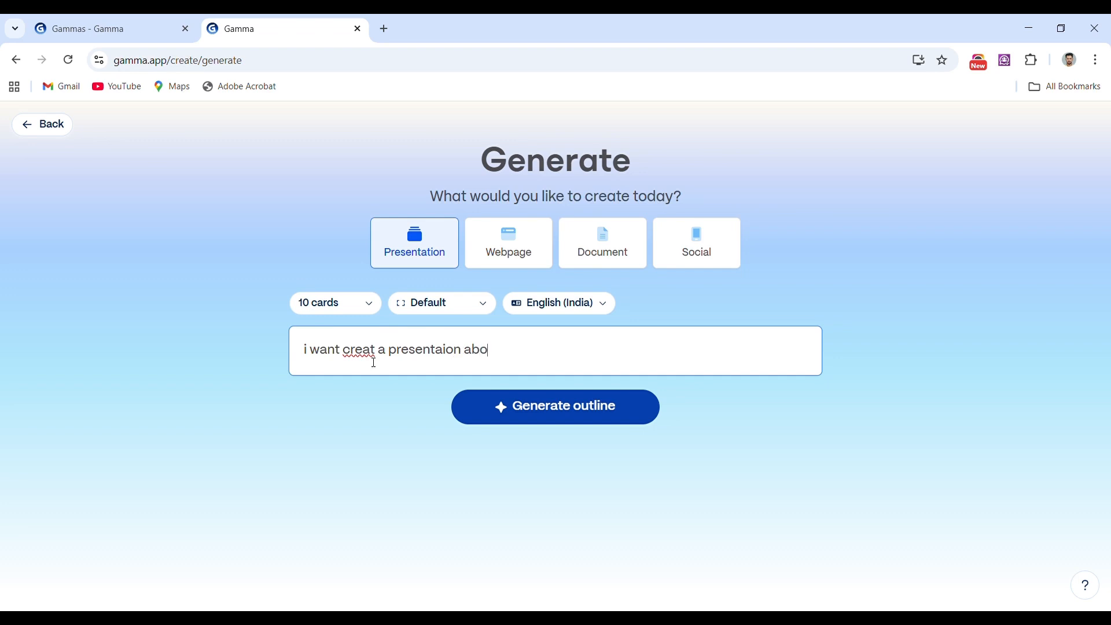
type("ut 7 day worksho")
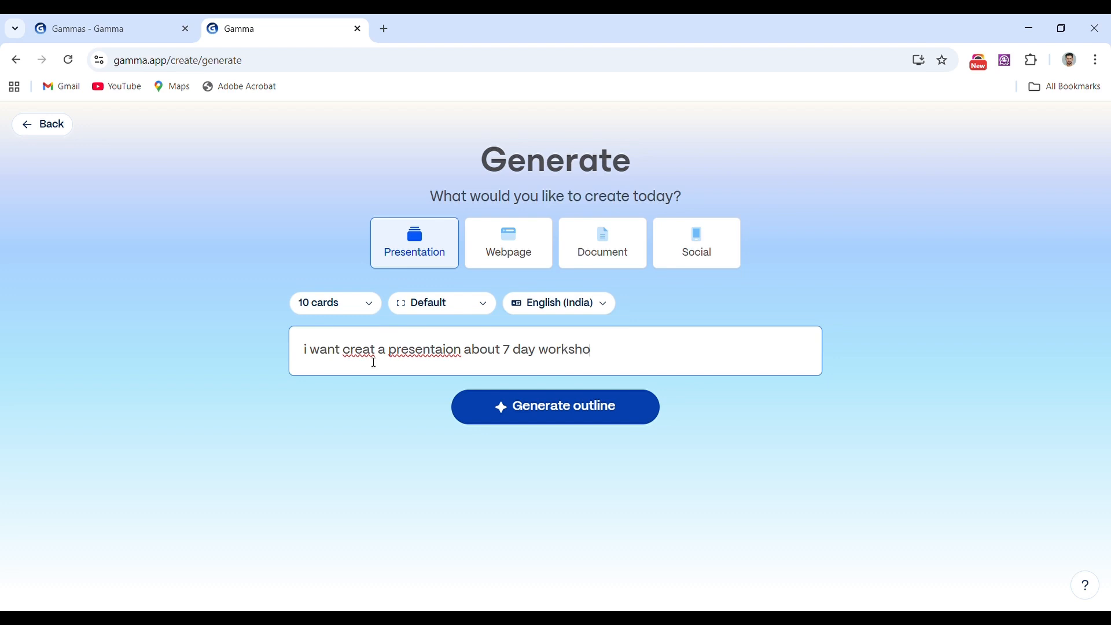
type("p on ai tools")
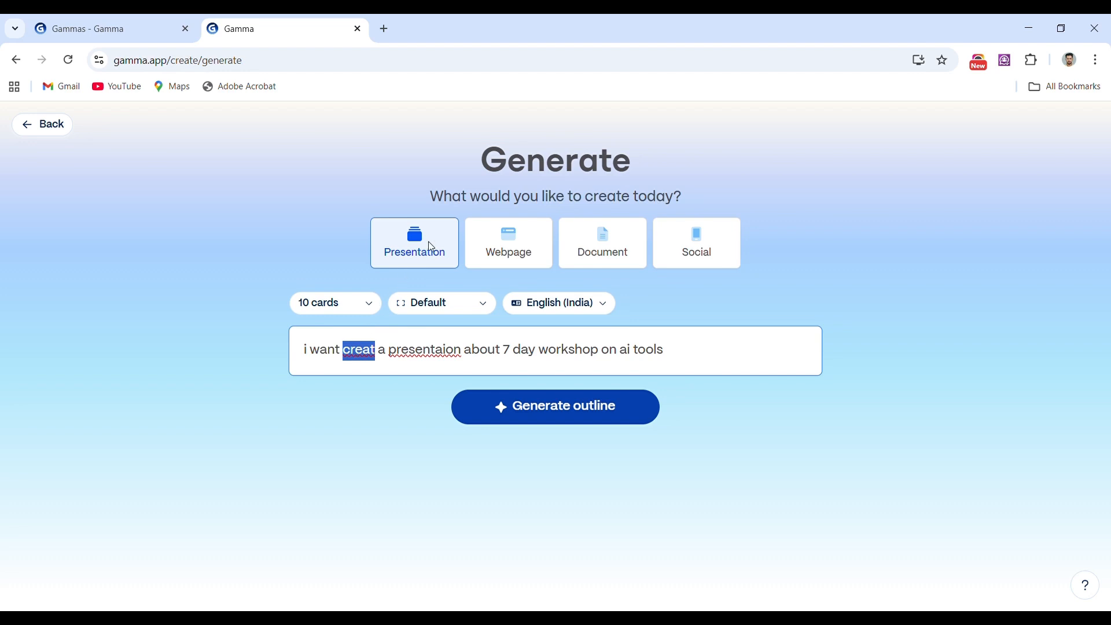
type("create")
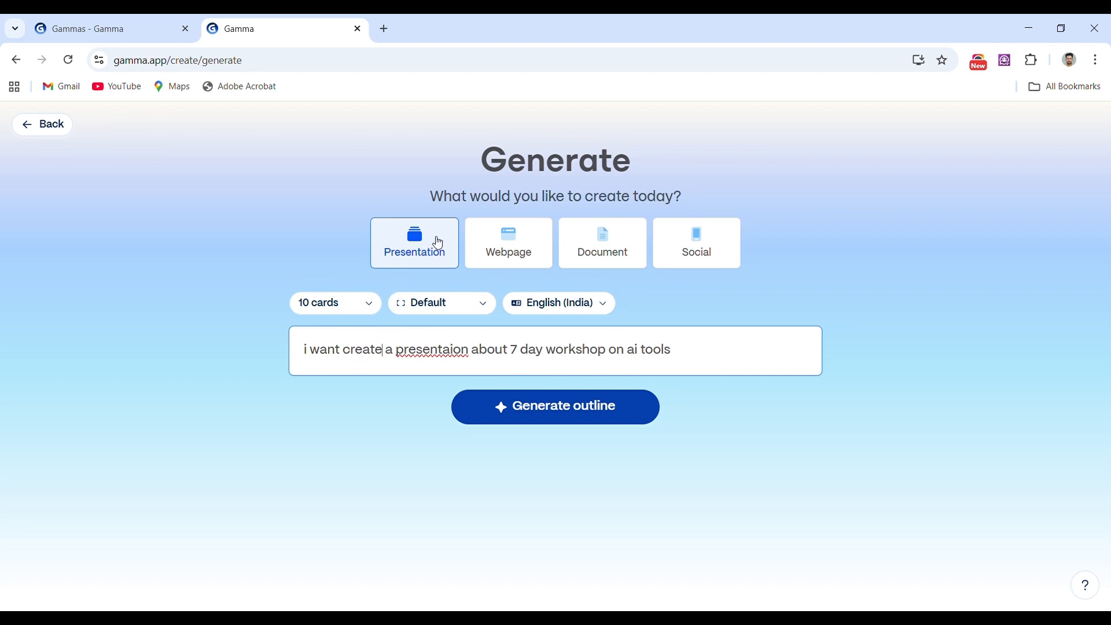
double_click(415, 351)
type("presentation")
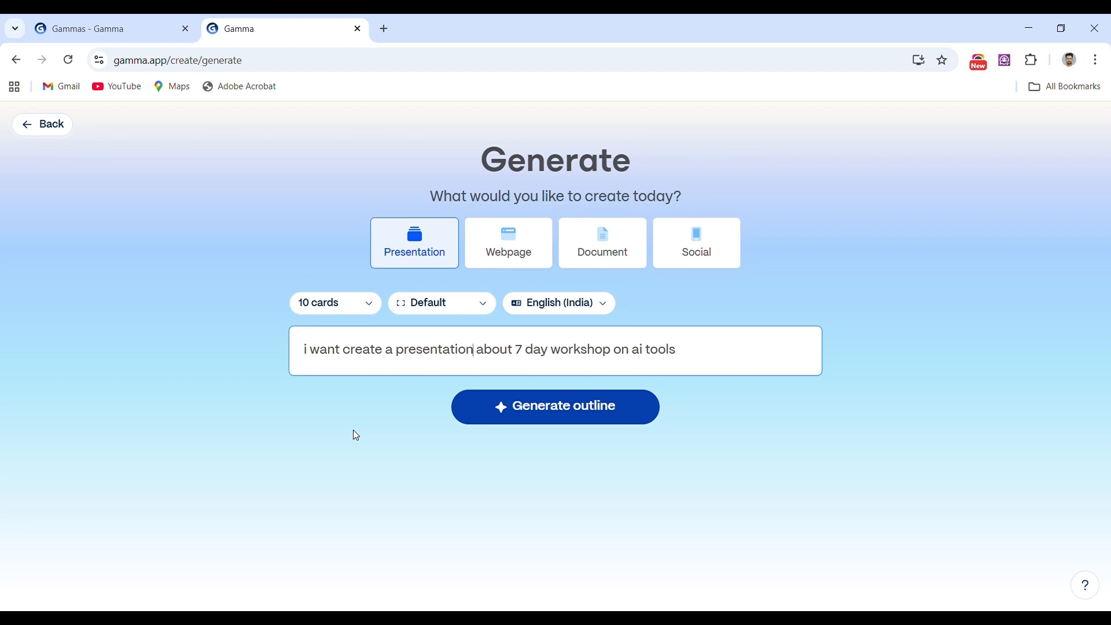
left_click(535, 413)
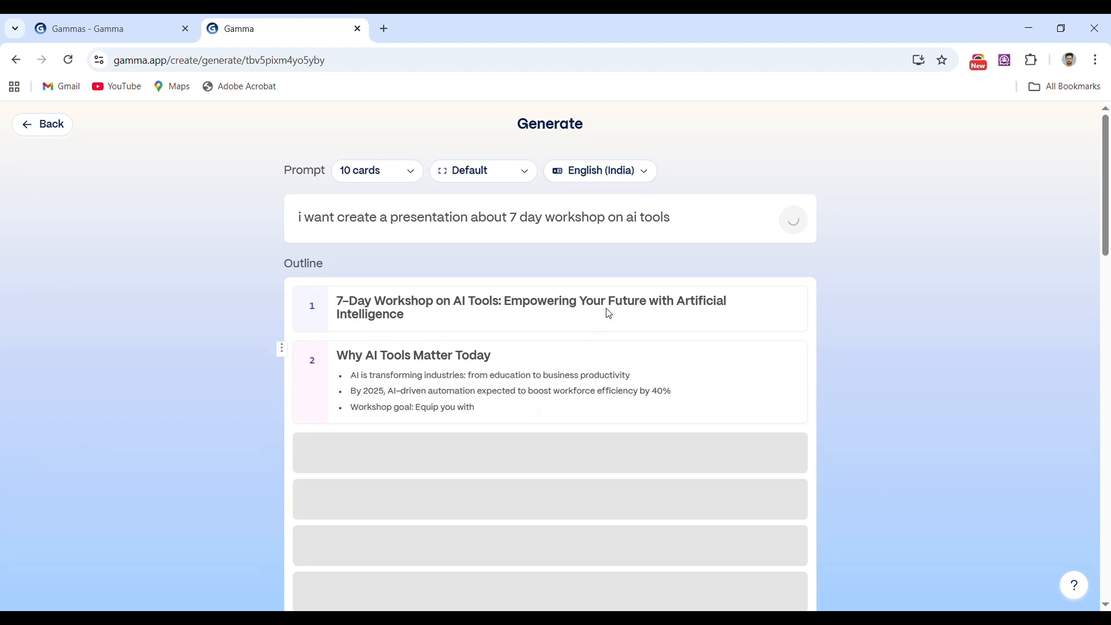
- Review the generated outline, examining the card titles and bullet points for the introduction and the individual workshop days
scroll(546, 411, "down", 4)
scroll(546, 411, "up", 4)
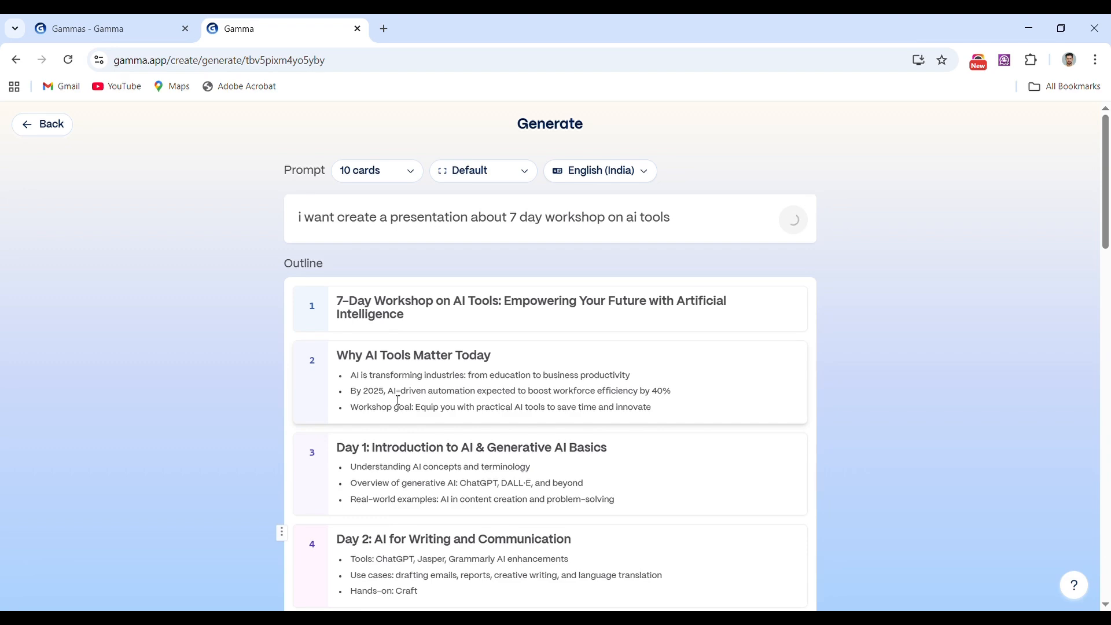
scroll(397, 405, "down", 6)
scroll(394, 399, "up", 5)
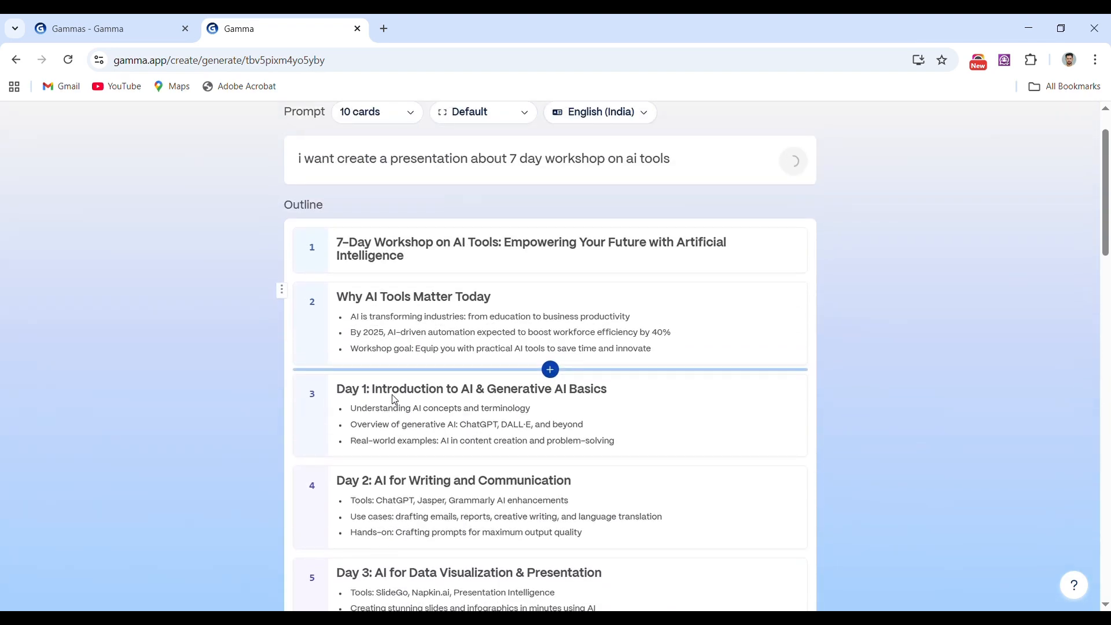
scroll(362, 507, "down", 7)
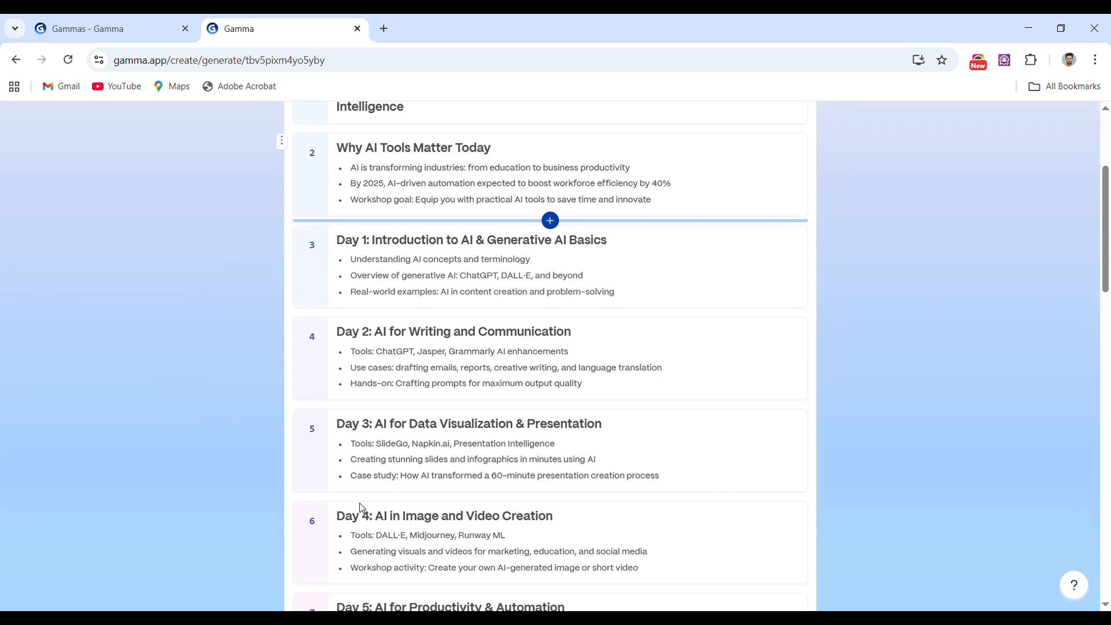
scroll(362, 508, "up", 7)
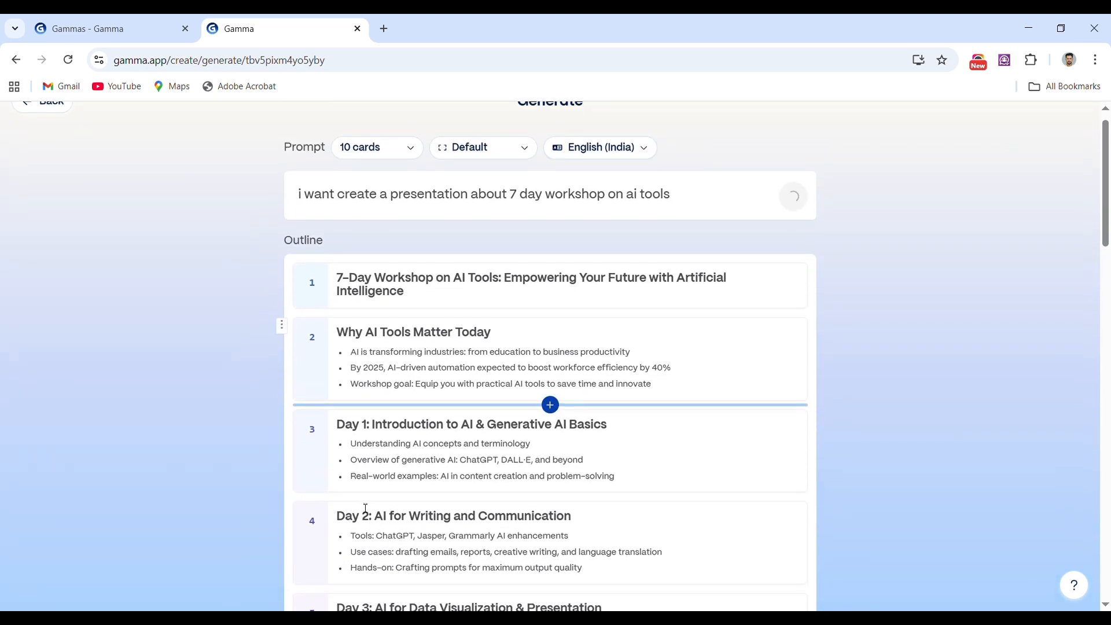
scroll(414, 338, "down", 5)
scroll(469, 279, "up", 4)
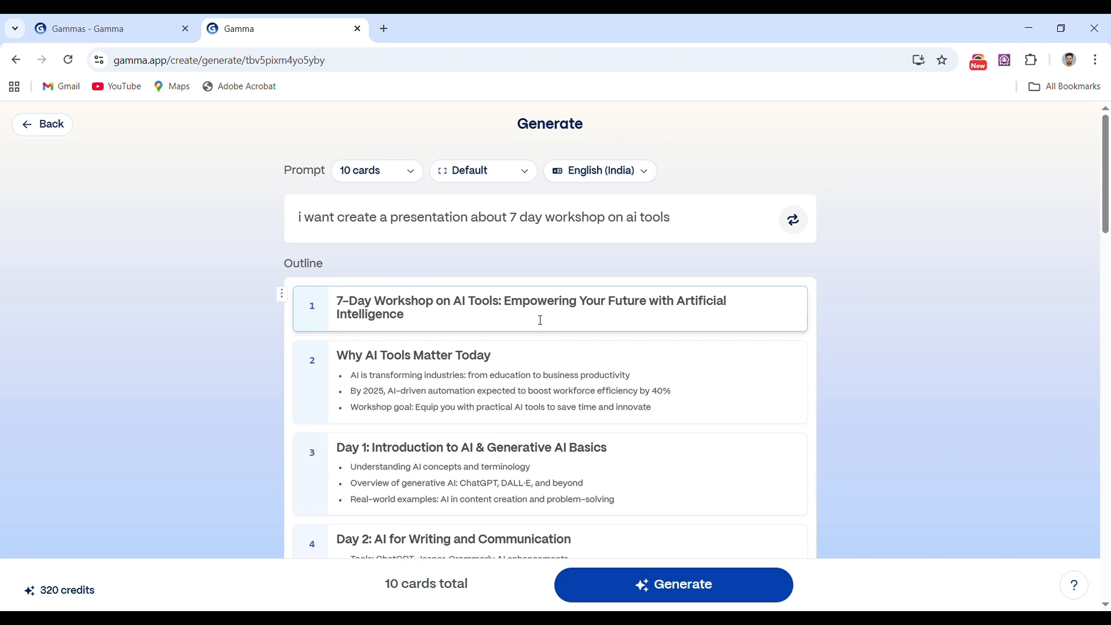
scroll(475, 382, "down", 1)
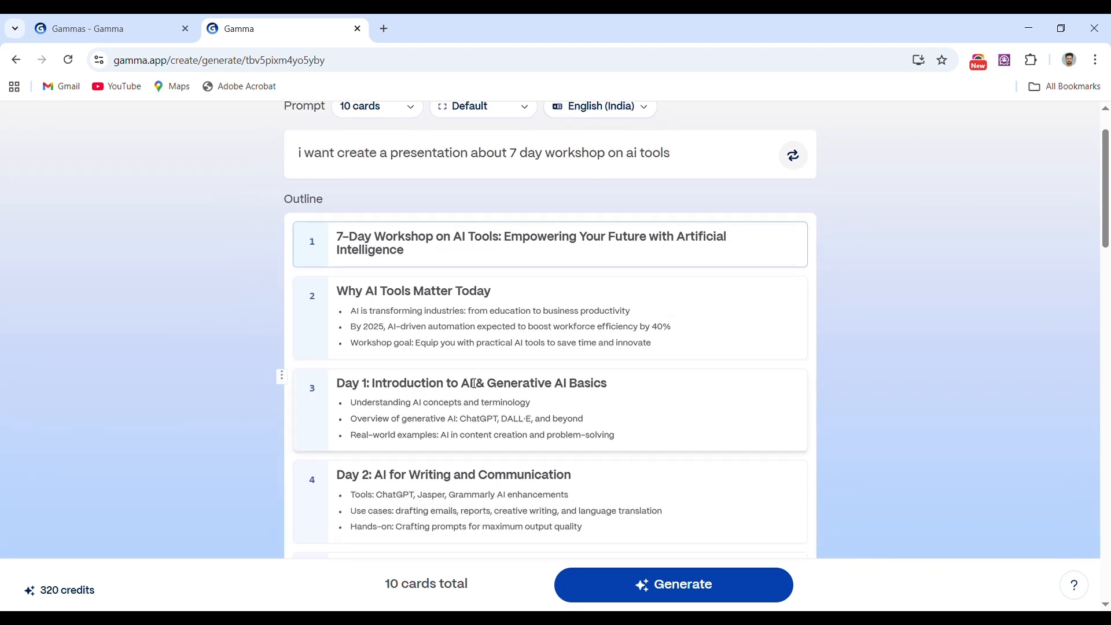
scroll(475, 384, "down", 2)
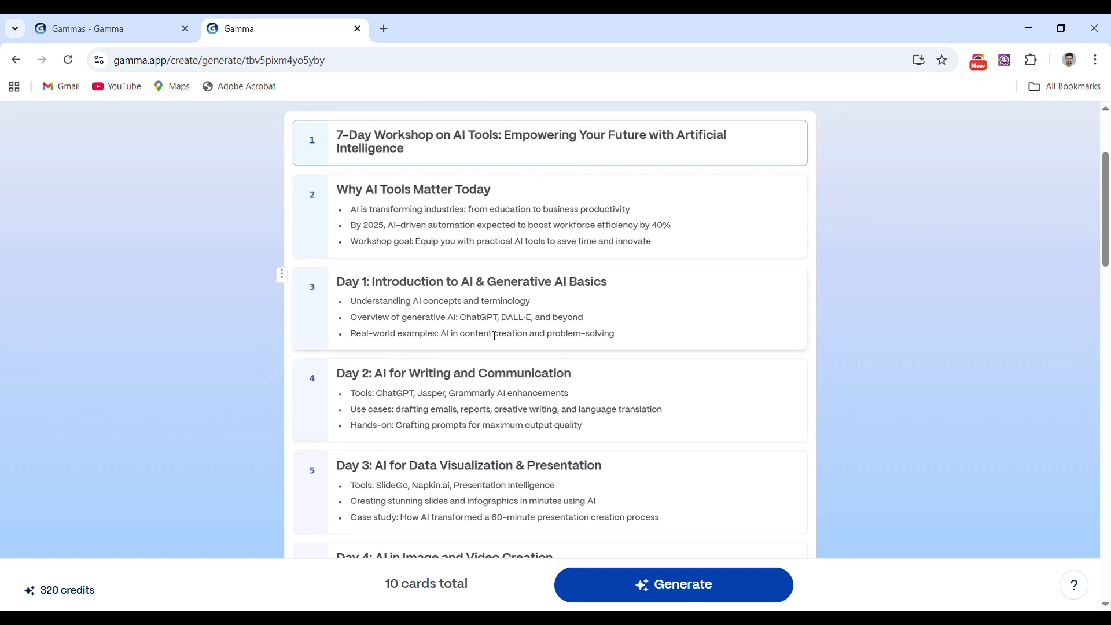
scroll(487, 415, "down", 2)
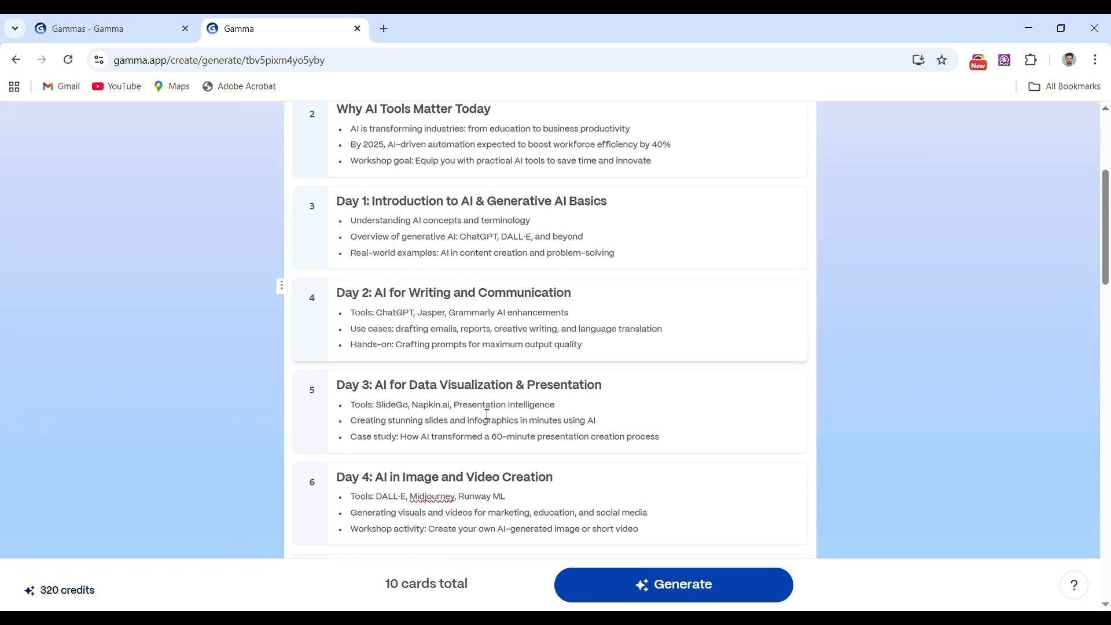
- Read through the remaining outline cards, from Day 2 to the closing card, and recheck the order from the title card
scroll(487, 415, "down", 2)
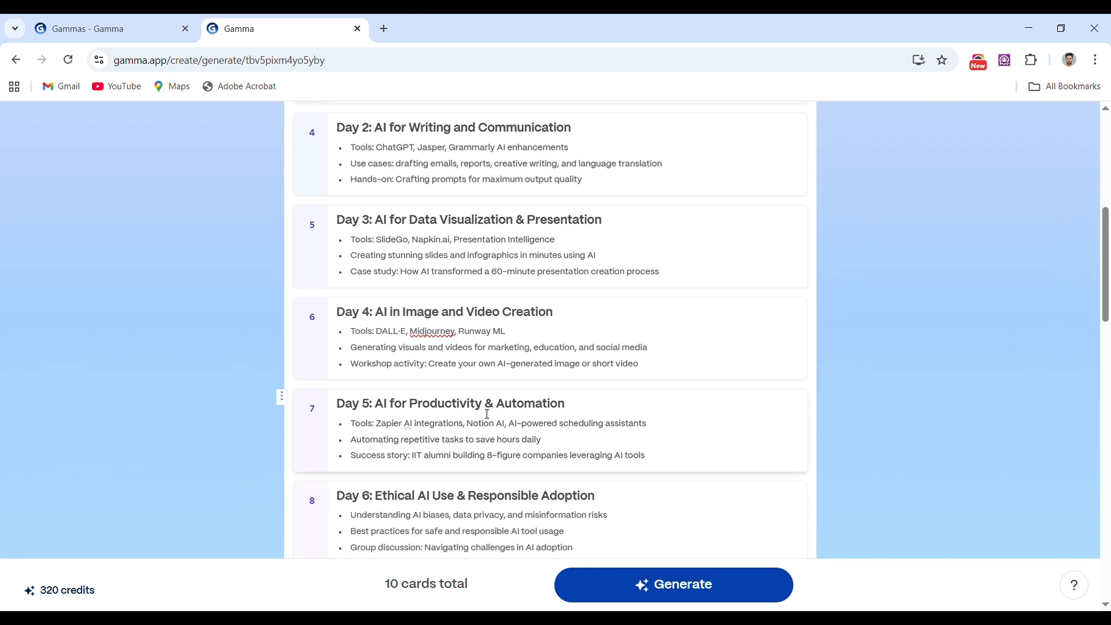
scroll(488, 415, "down", 4)
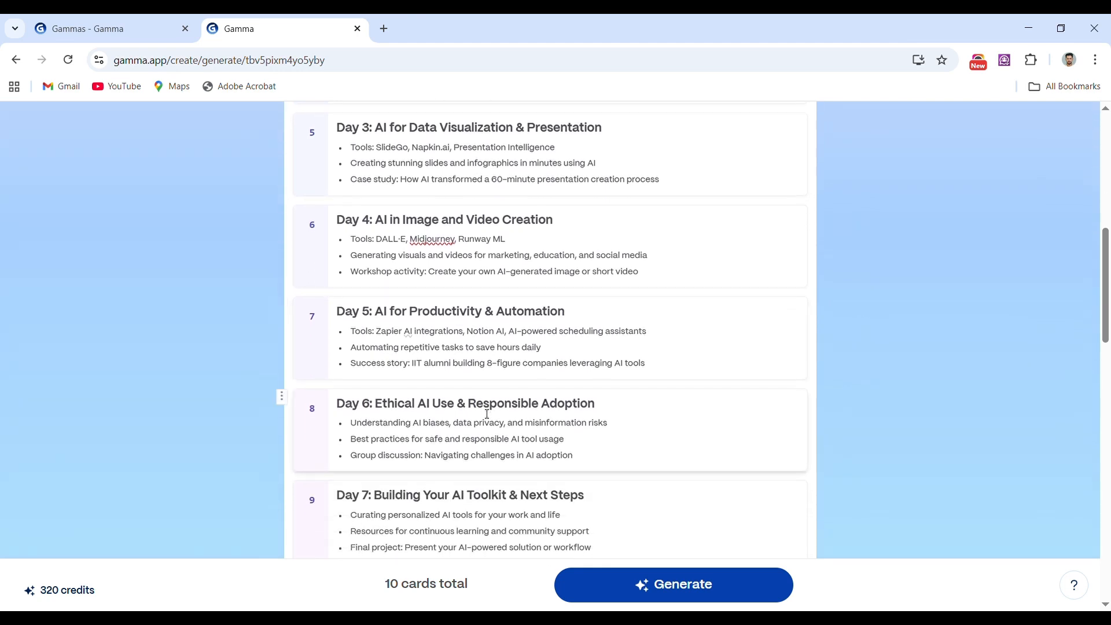
scroll(487, 415, "down", 1)
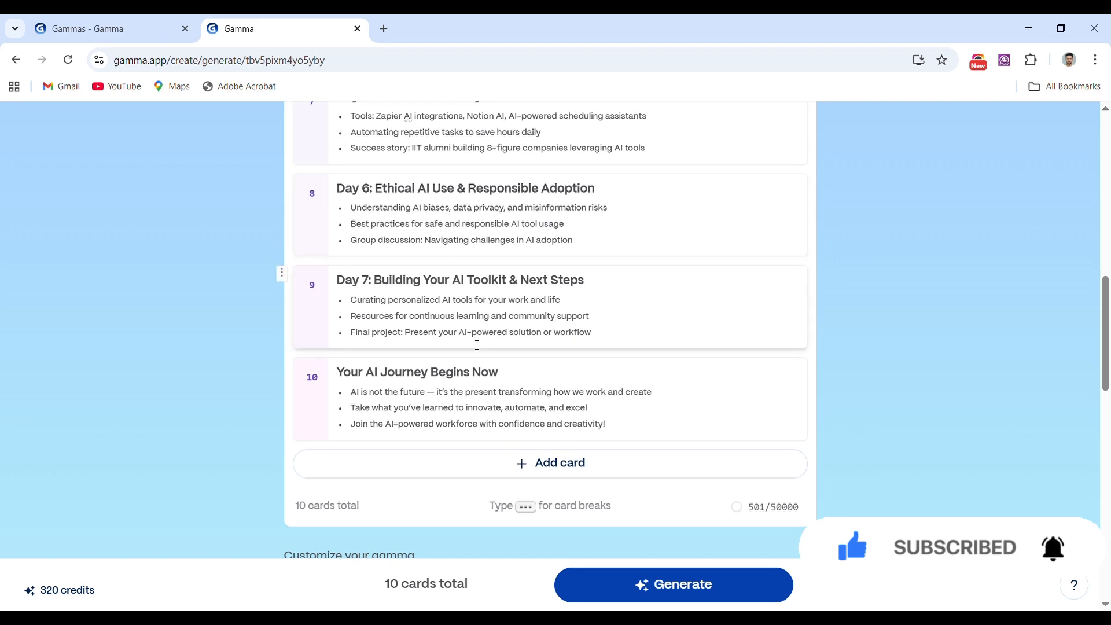
scroll(477, 346, "down", 2)
scroll(475, 345, "down", 2)
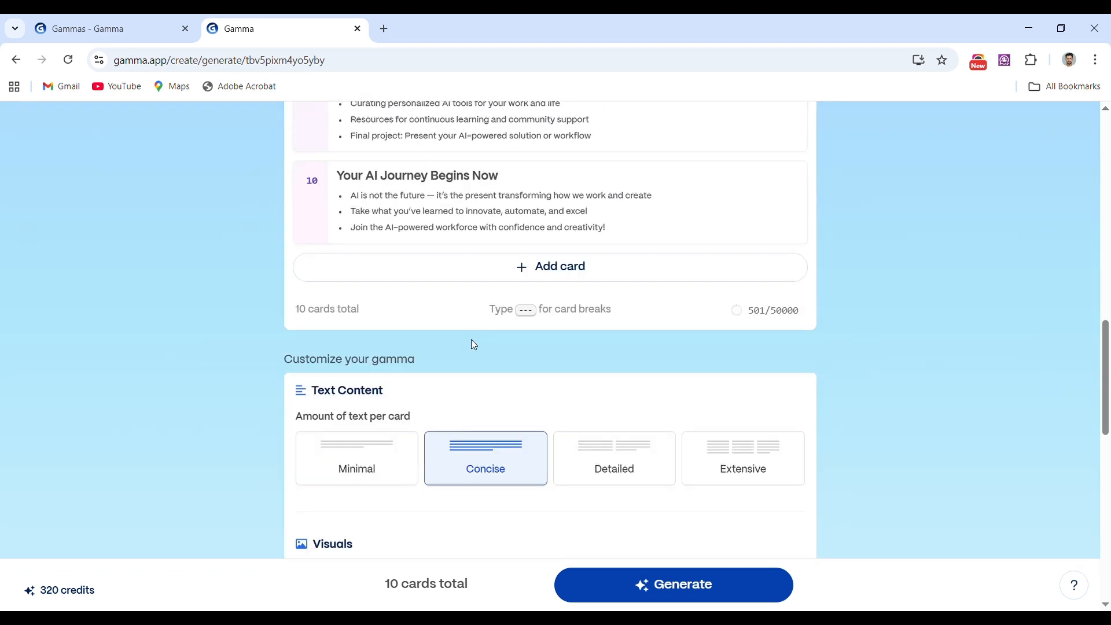
scroll(475, 345, "up", 2)
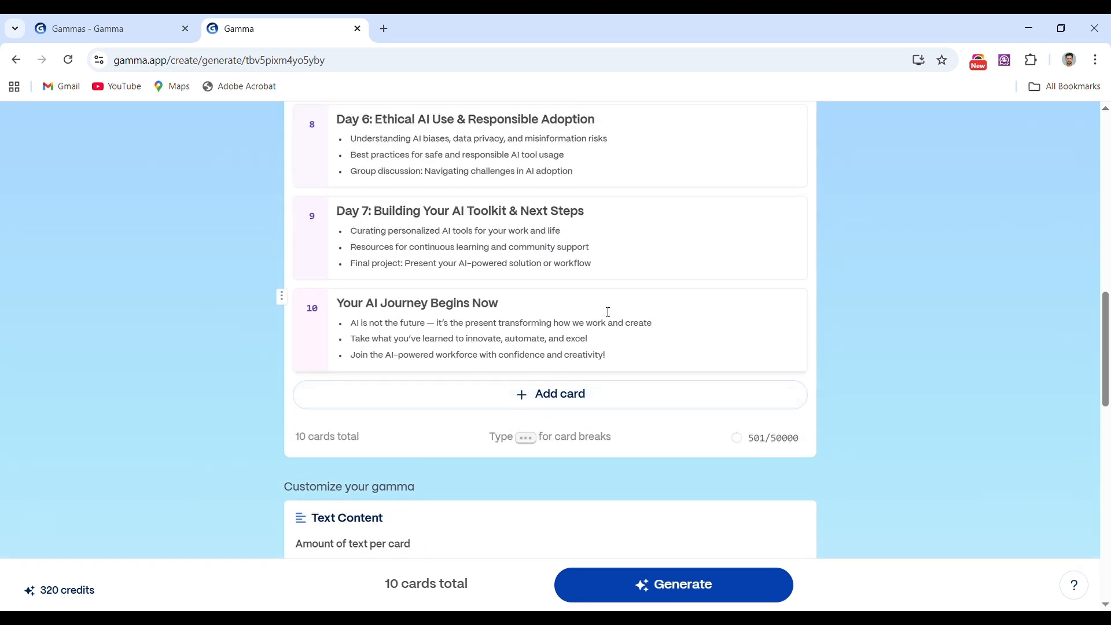
scroll(651, 307, "up", 3)
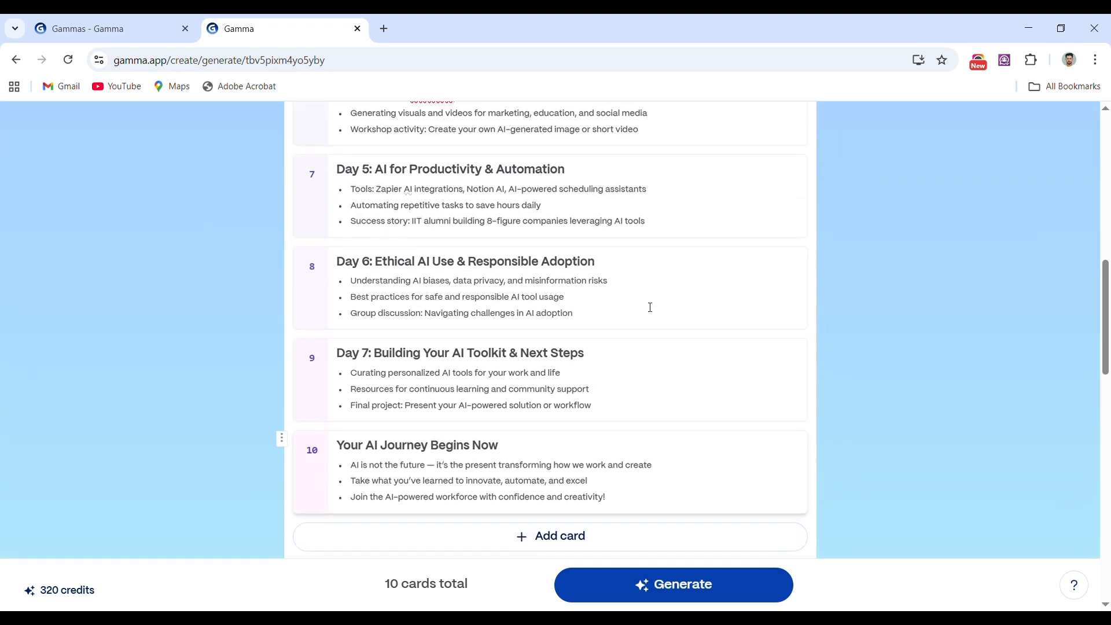
scroll(649, 308, "down", 6)
scroll(648, 307, "up", 12)
scroll(647, 307, "up", 5)
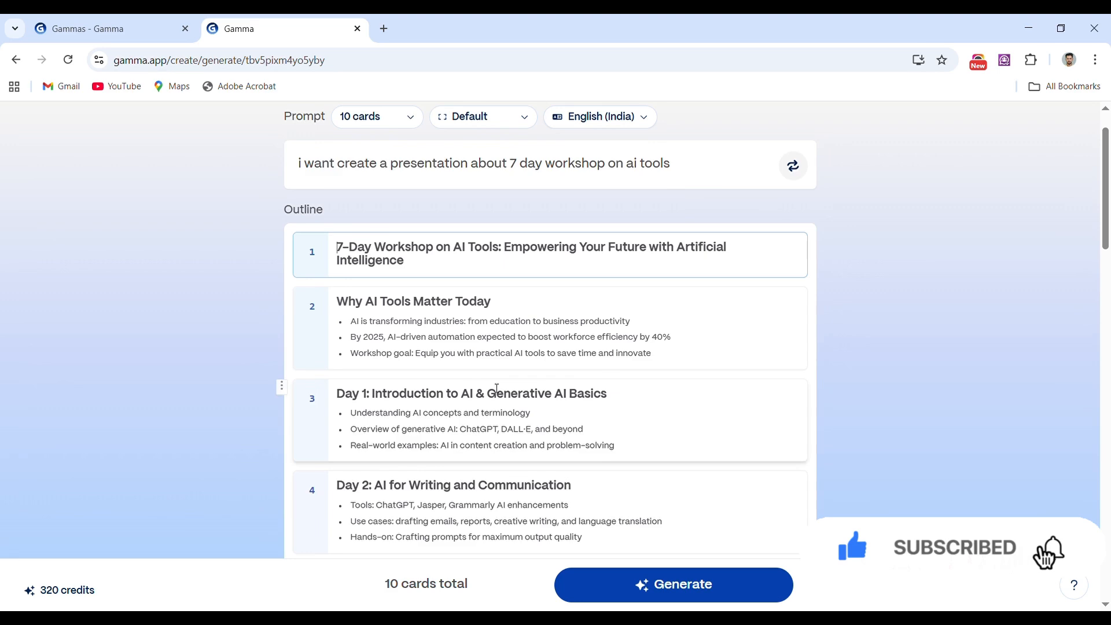
scroll(458, 382, "down", 2)
scroll(456, 400, "down", 5)
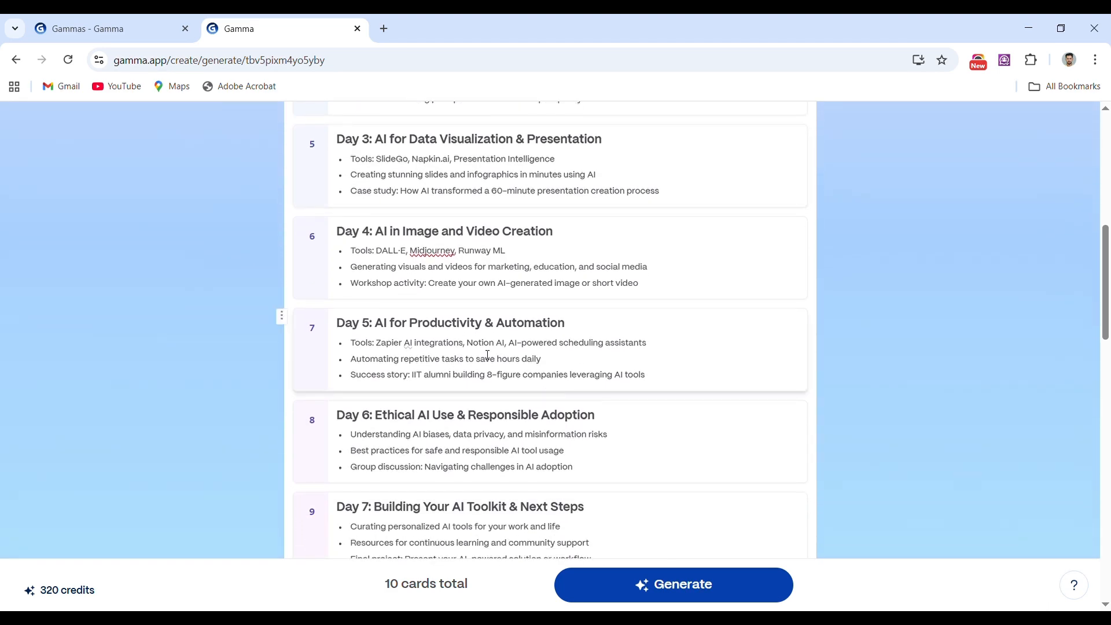
left_click(482, 344)
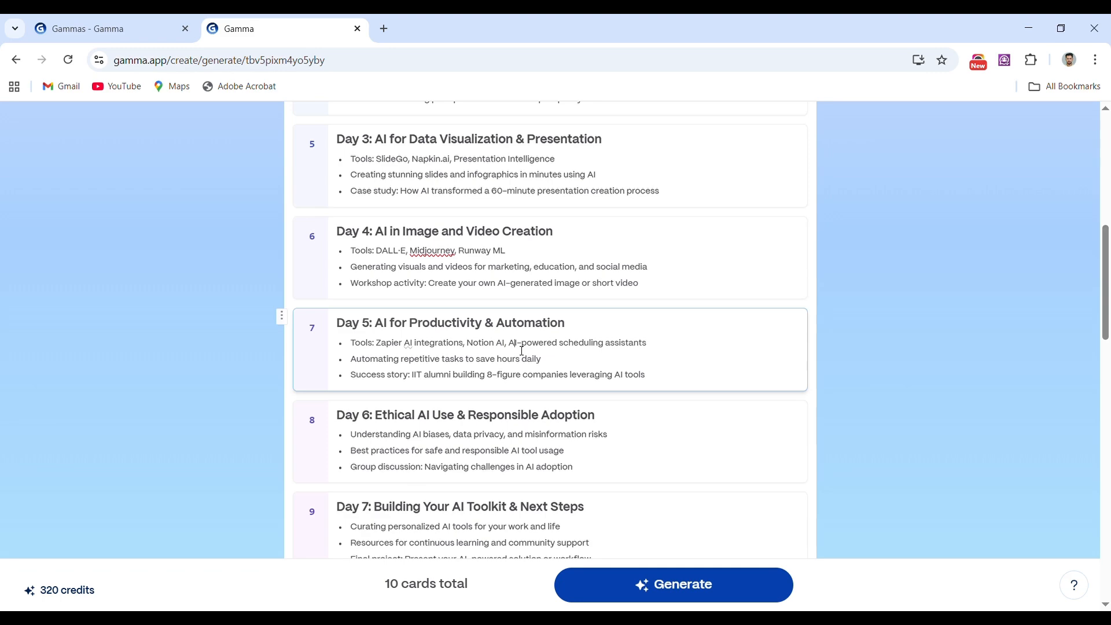
- Examine the customization options for text amount, theme, image source, AI image model and image art style
scroll(426, 404, "down", 8)
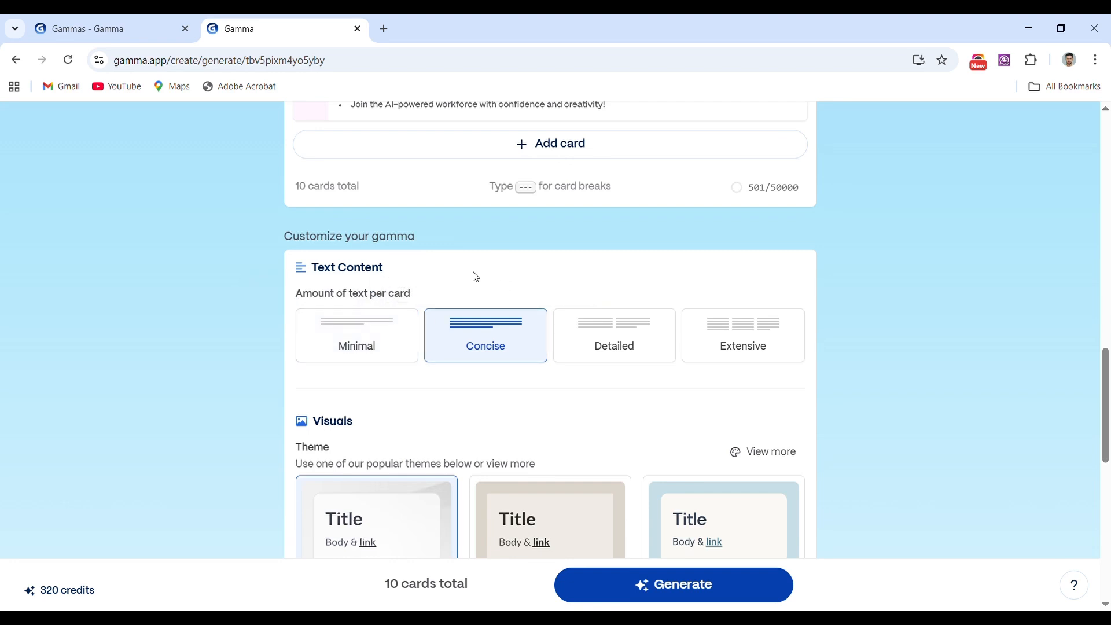
scroll(471, 278, "up", 1)
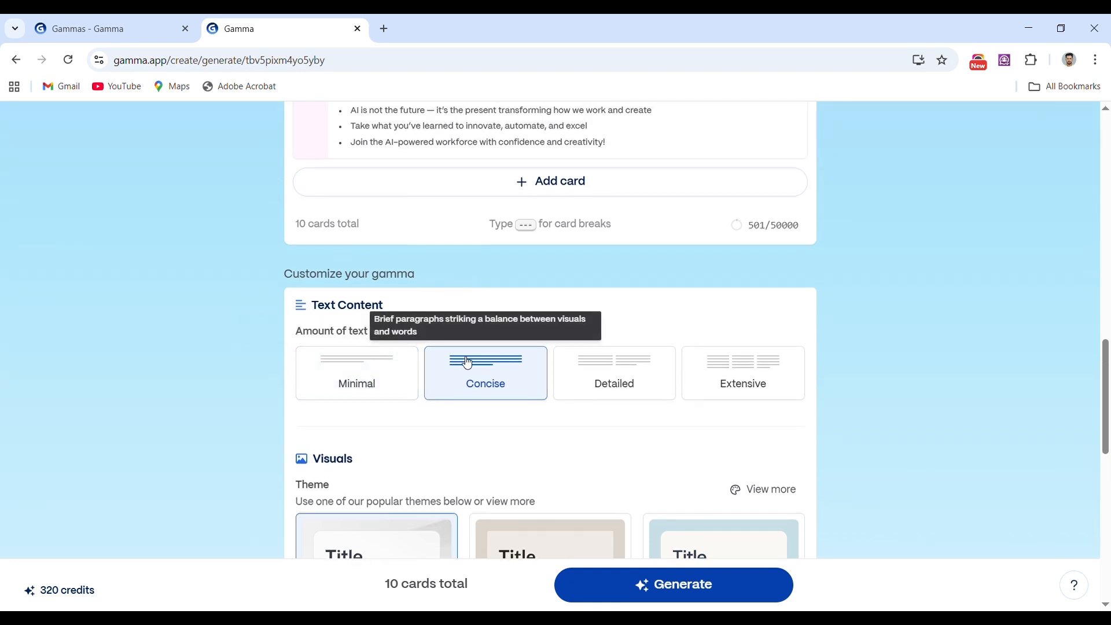
scroll(463, 429, "down", 1)
scroll(466, 432, "down", 3)
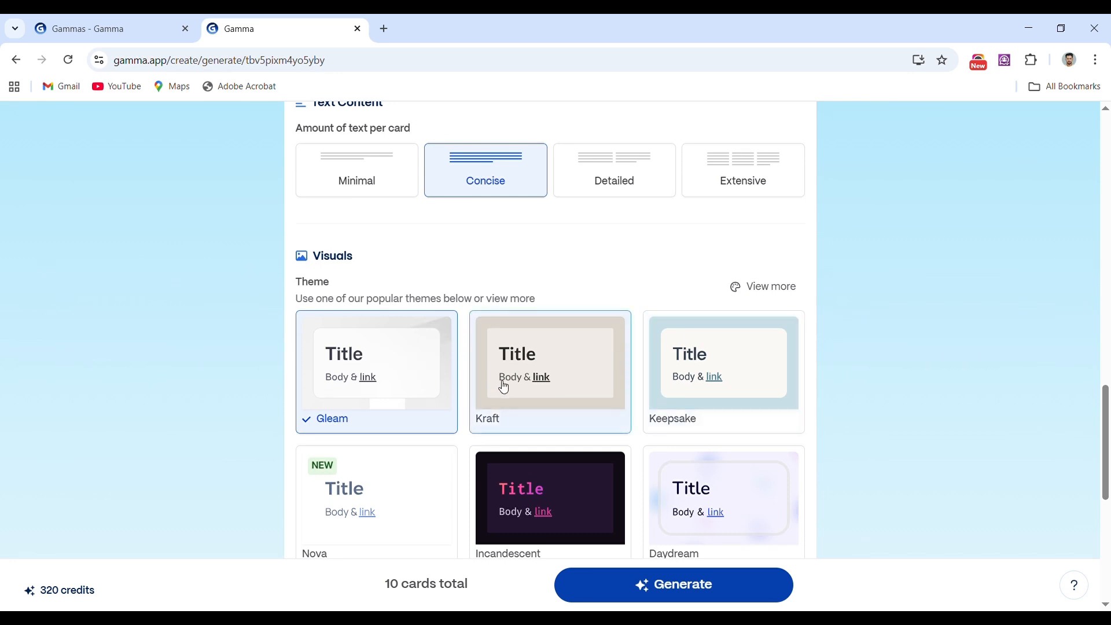
scroll(540, 378, "down", 2)
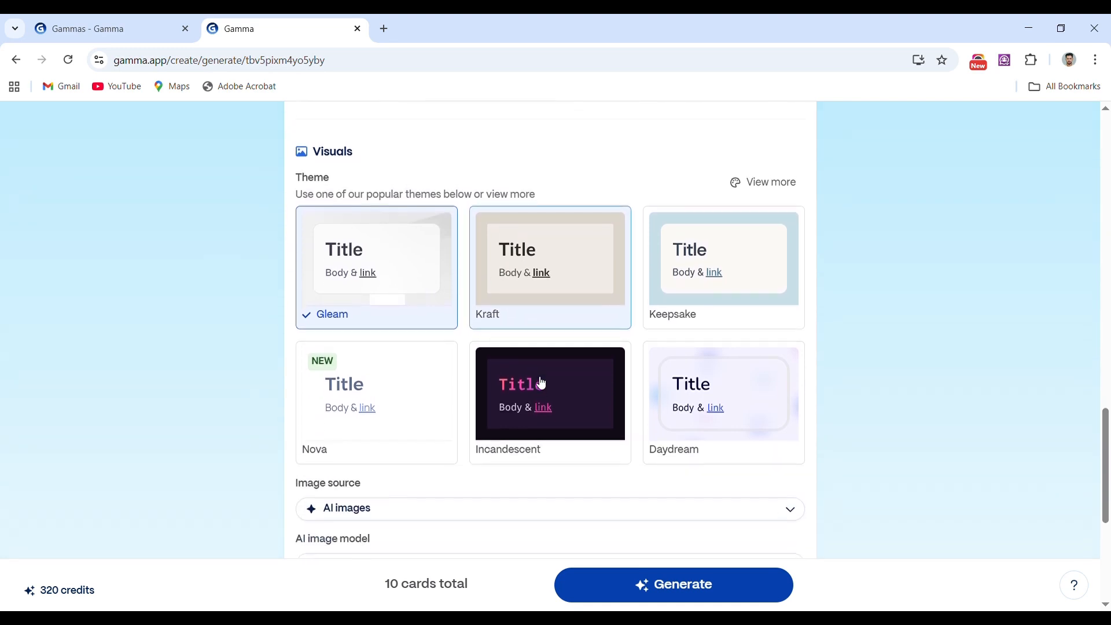
scroll(542, 383, "down", 2)
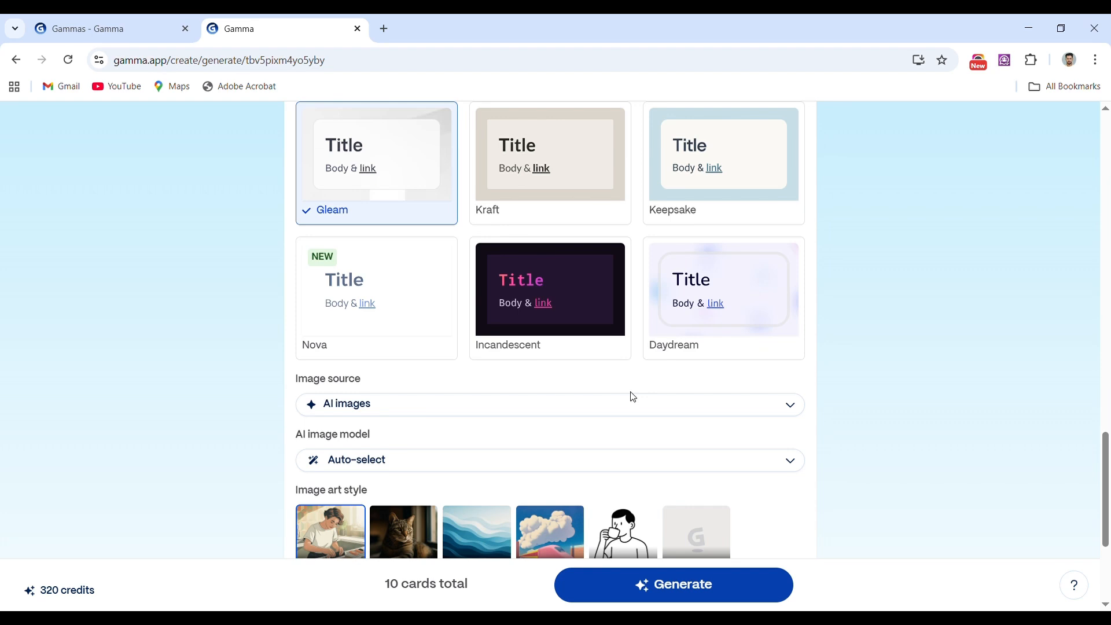
scroll(516, 377, "down", 4)
scroll(517, 375, "up", 1)
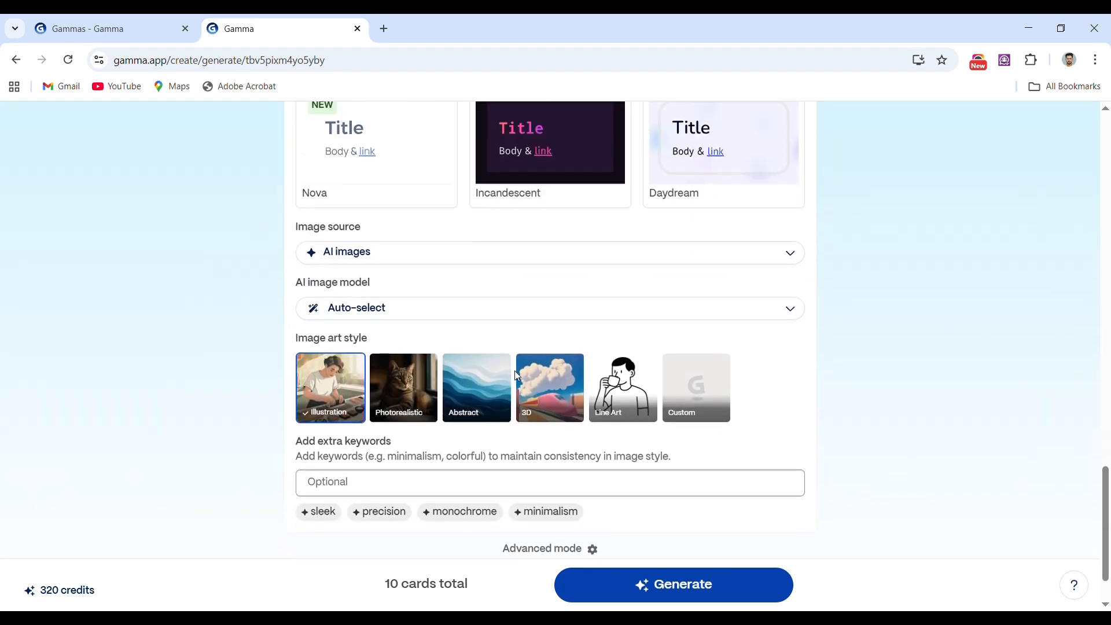
scroll(518, 376, "up", 1)
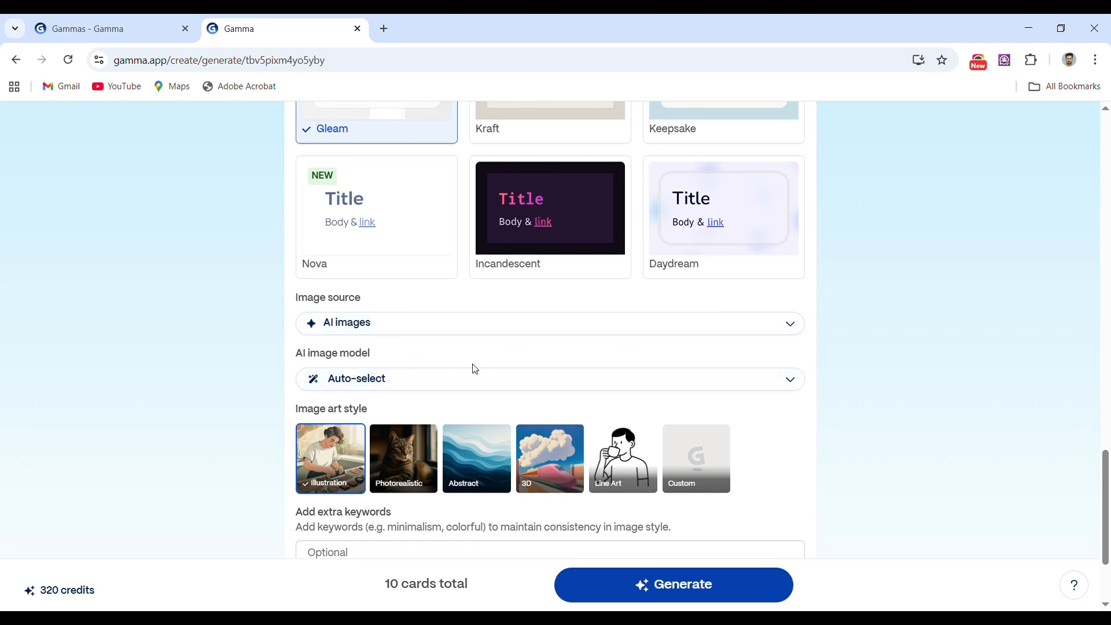
scroll(481, 376, "down", 1)
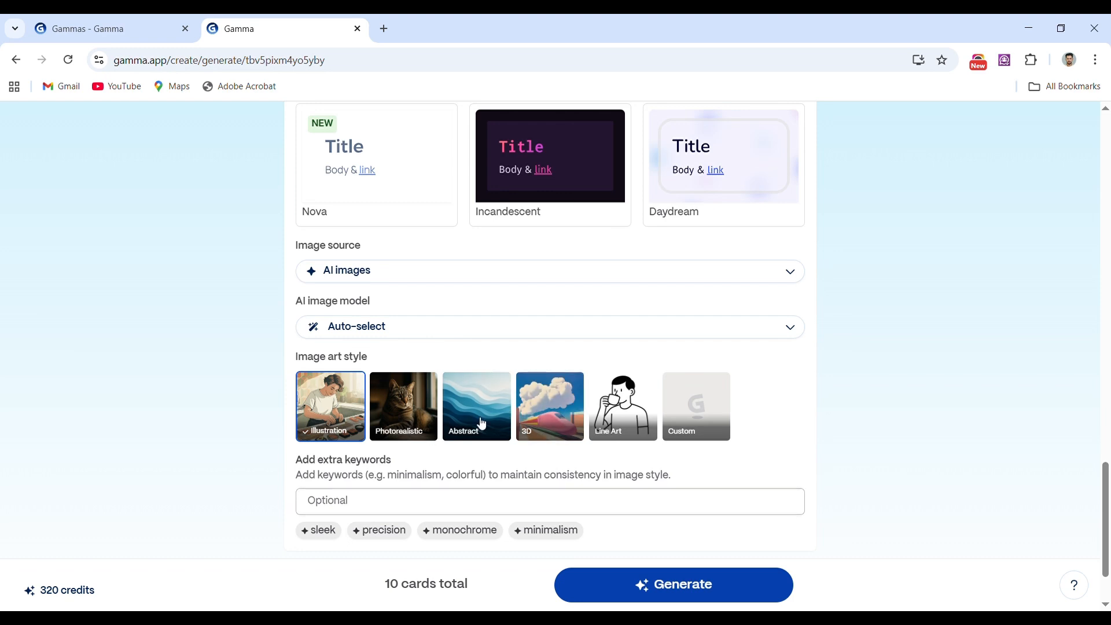
- Set the image art style to Photorealistic, leave the extra keywords empty, and generate the presentation
left_click(383, 401)
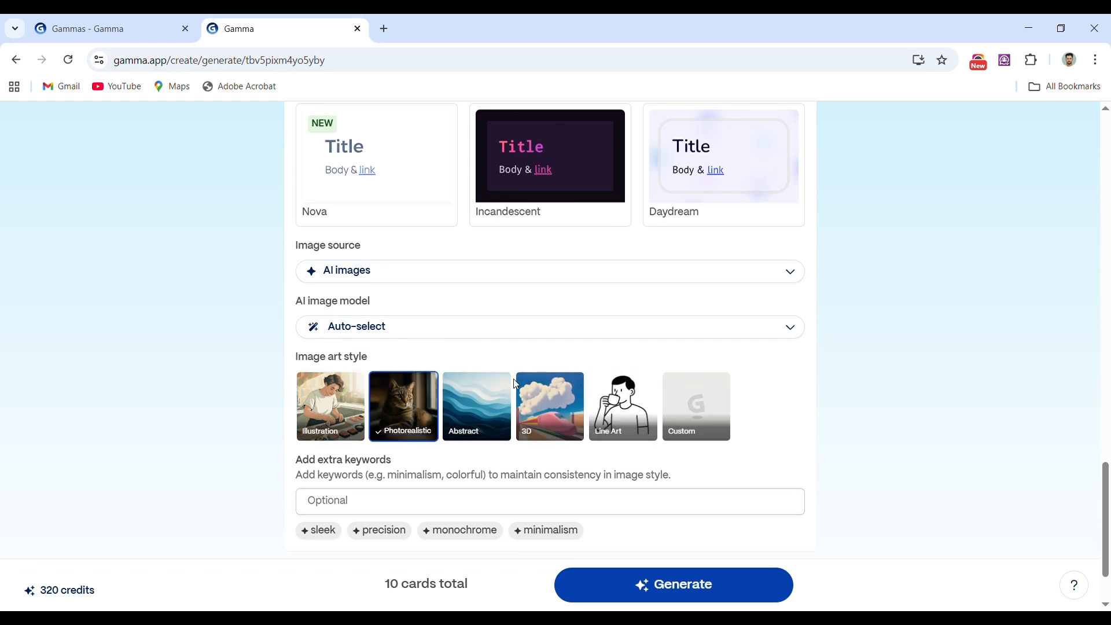
scroll(517, 384, "down", 2)
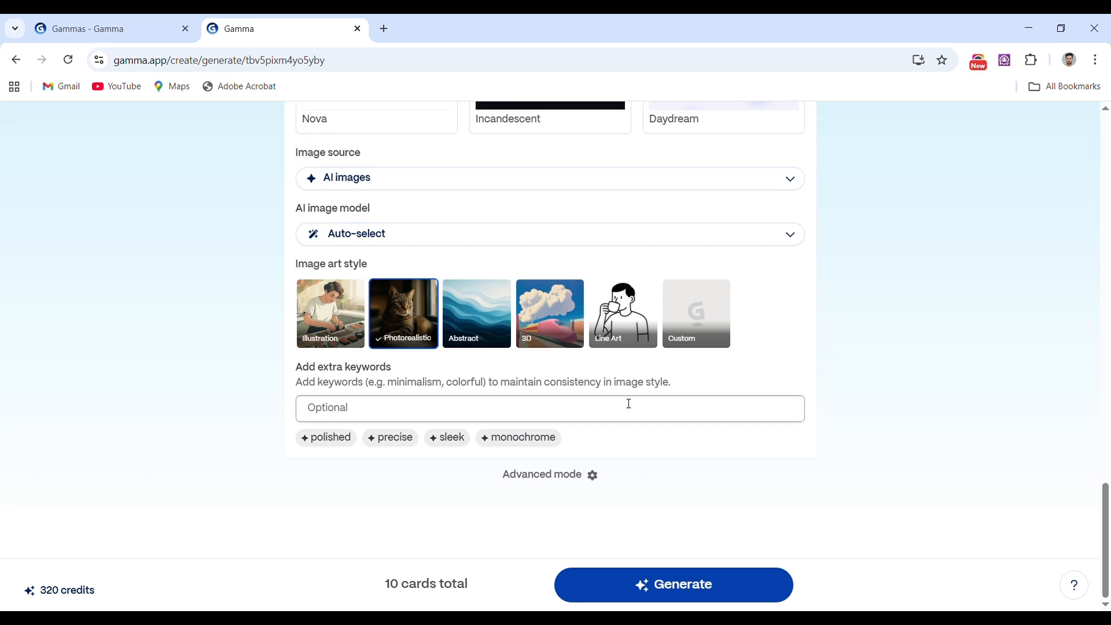
left_click(466, 413)
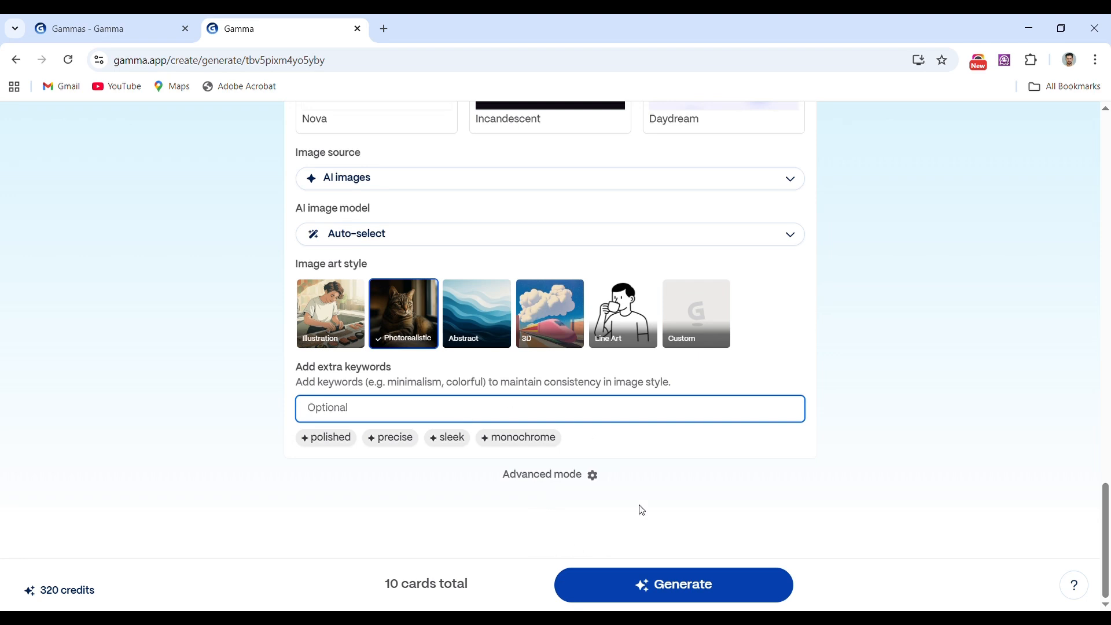
left_click(667, 592)
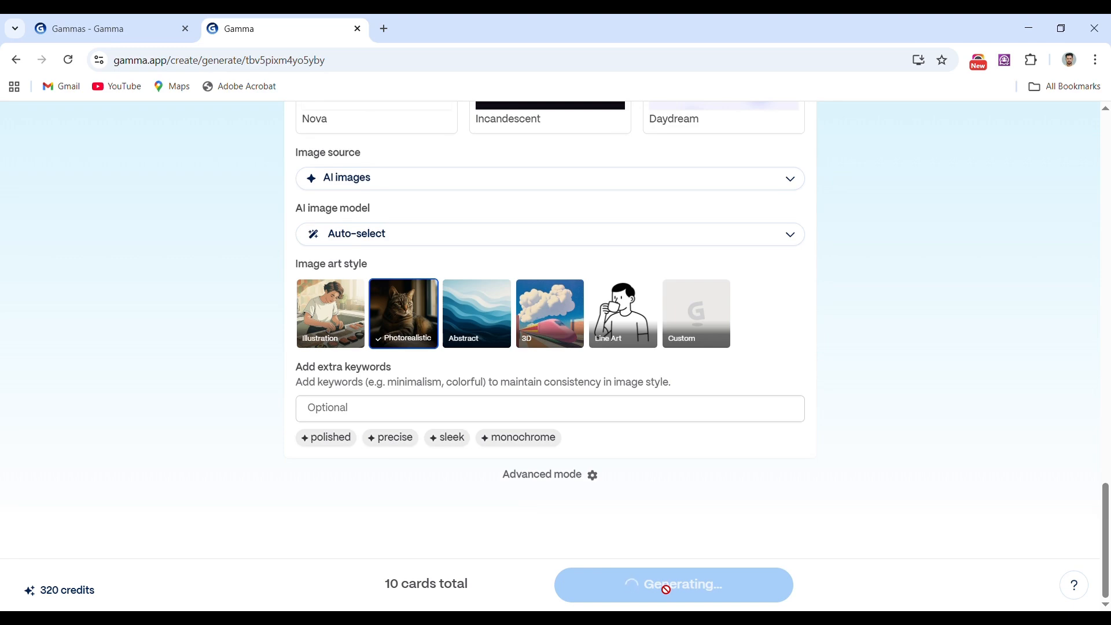
scroll(682, 417, "up", 10)
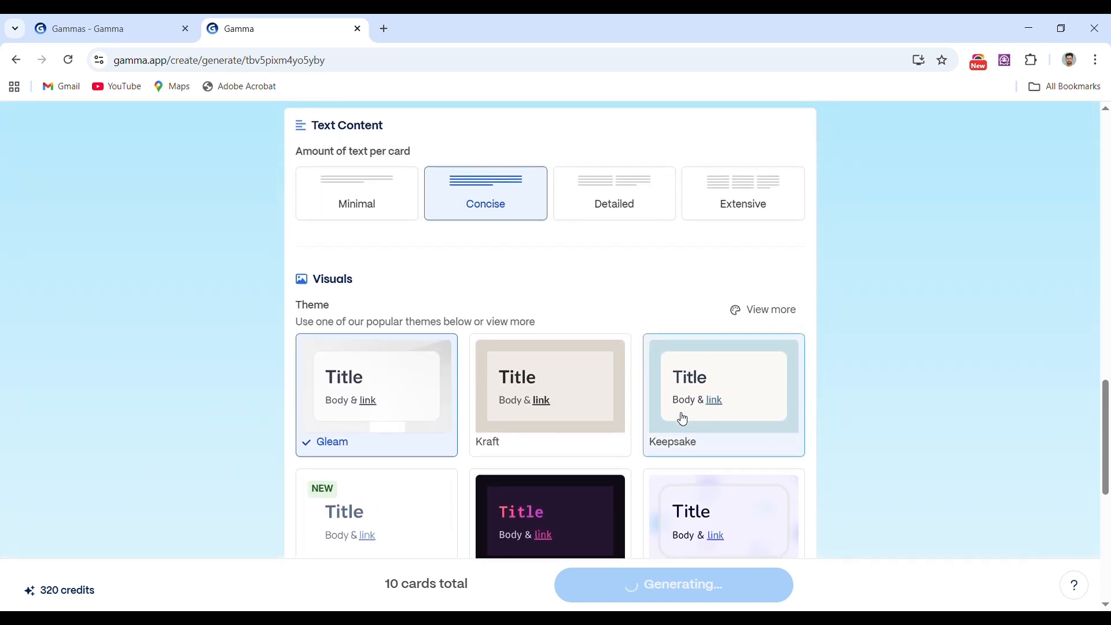
scroll(682, 418, "up", 12)
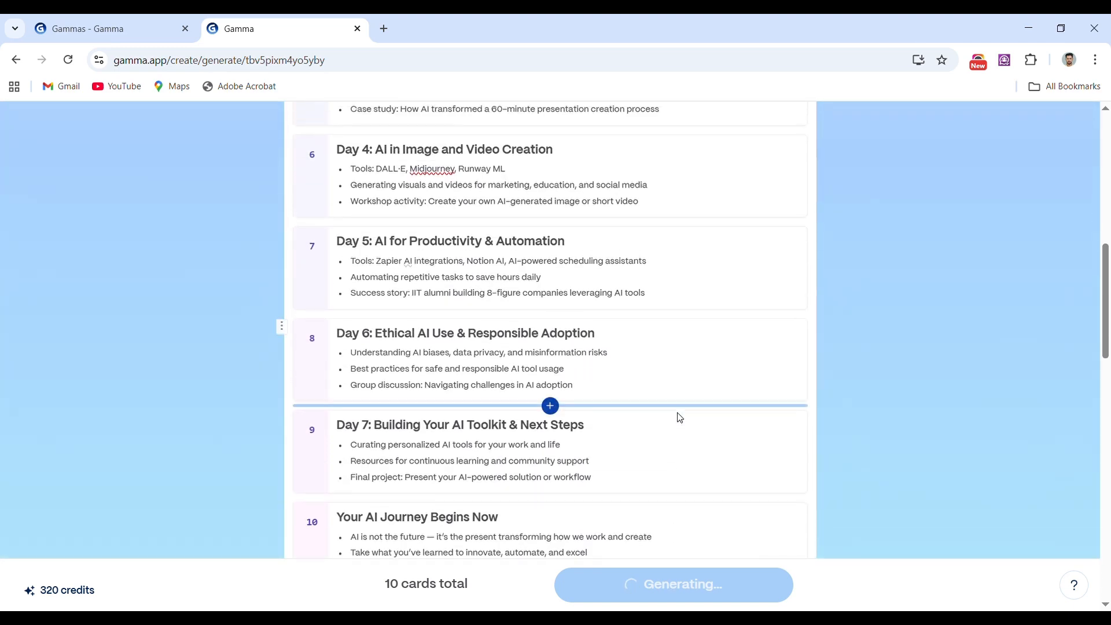
scroll(680, 418, "down", 20)
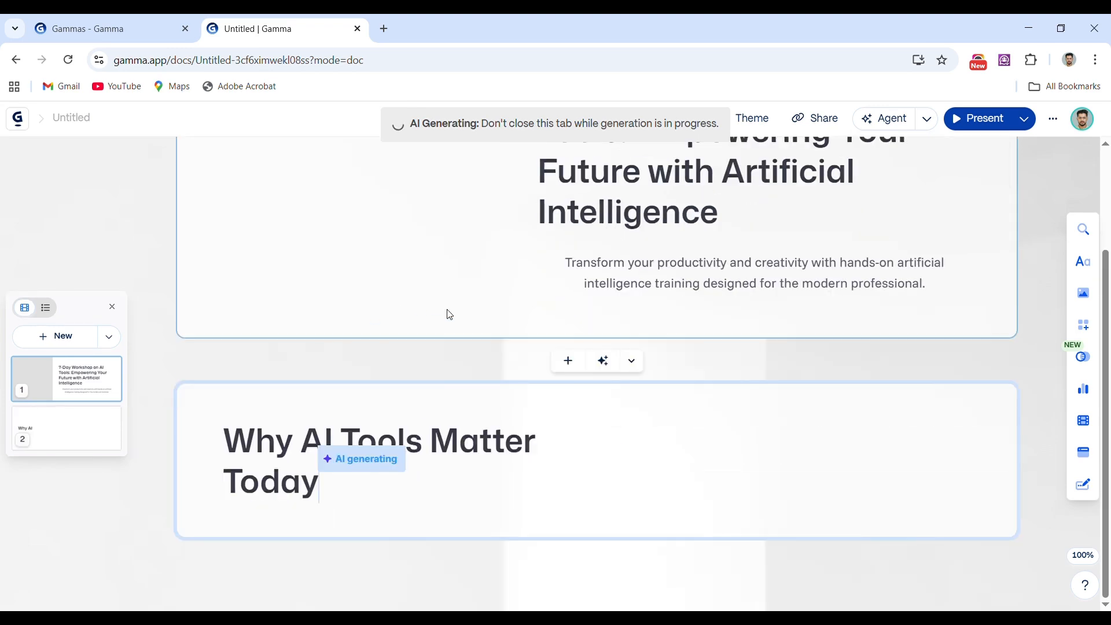
- Review the generated cards from Day 3 to the closing card, examining their text, layouts and AI images
scroll(550, 312, "up", 3)
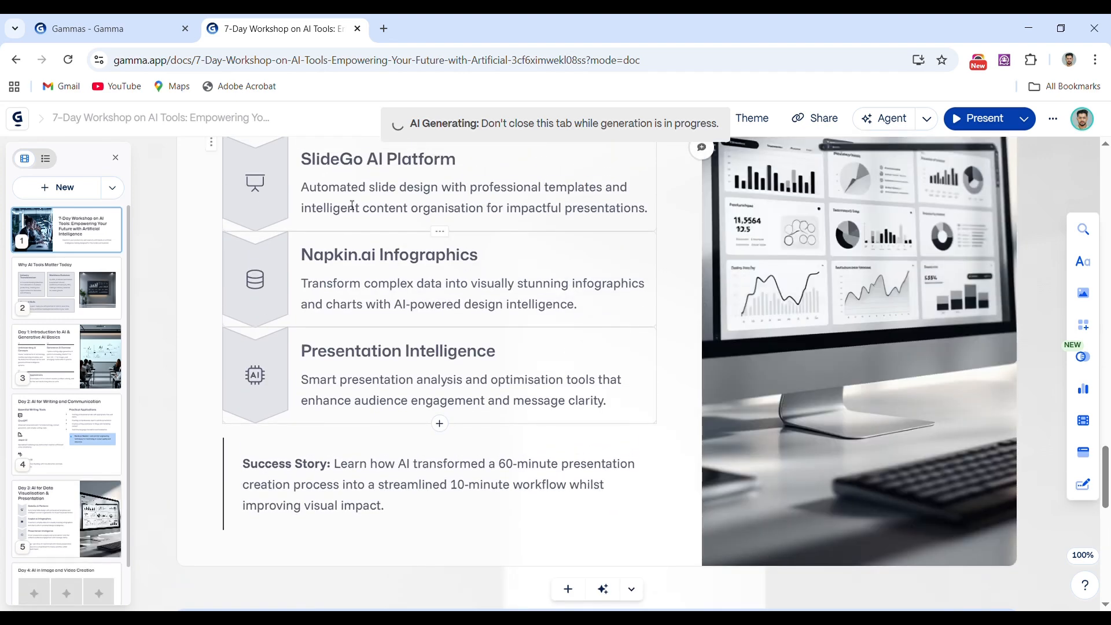
scroll(459, 374, "down", 6)
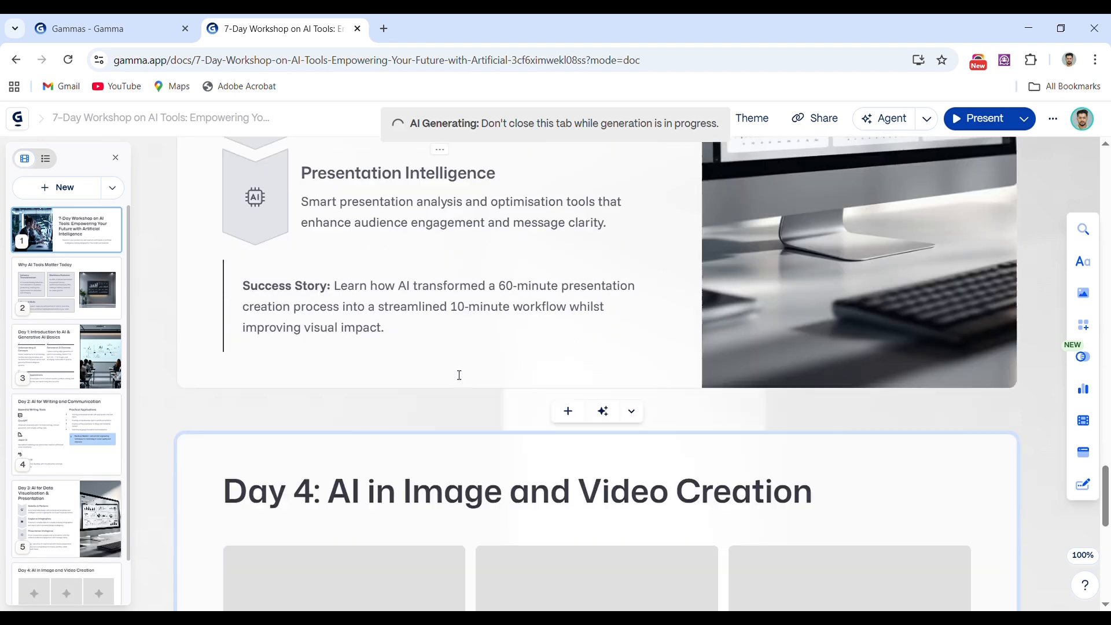
scroll(459, 375, "down", 3)
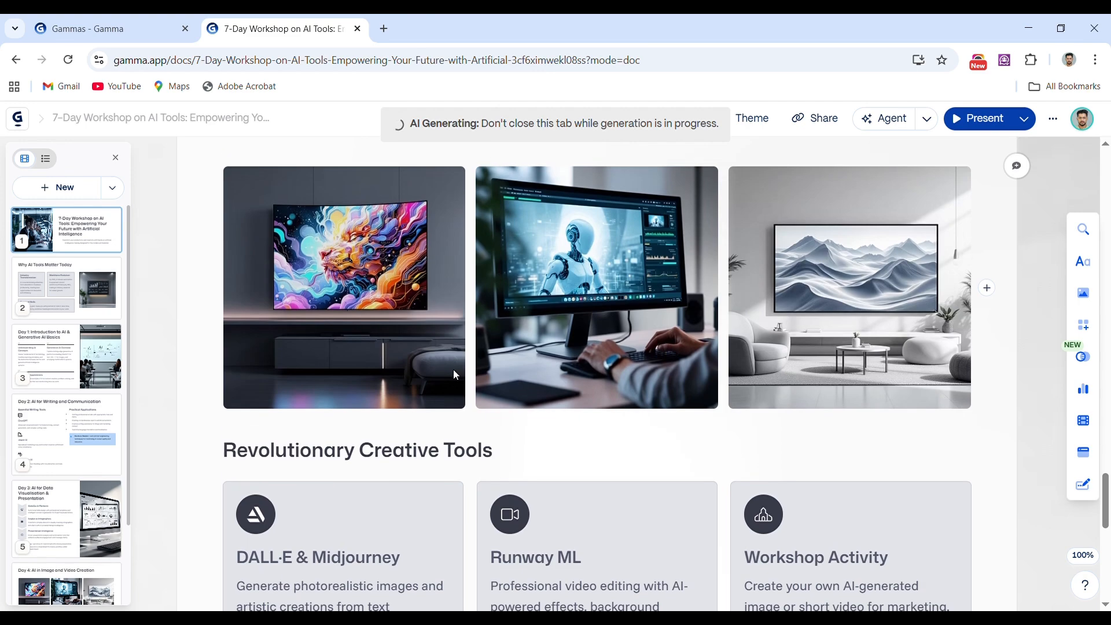
scroll(633, 431, "down", 4)
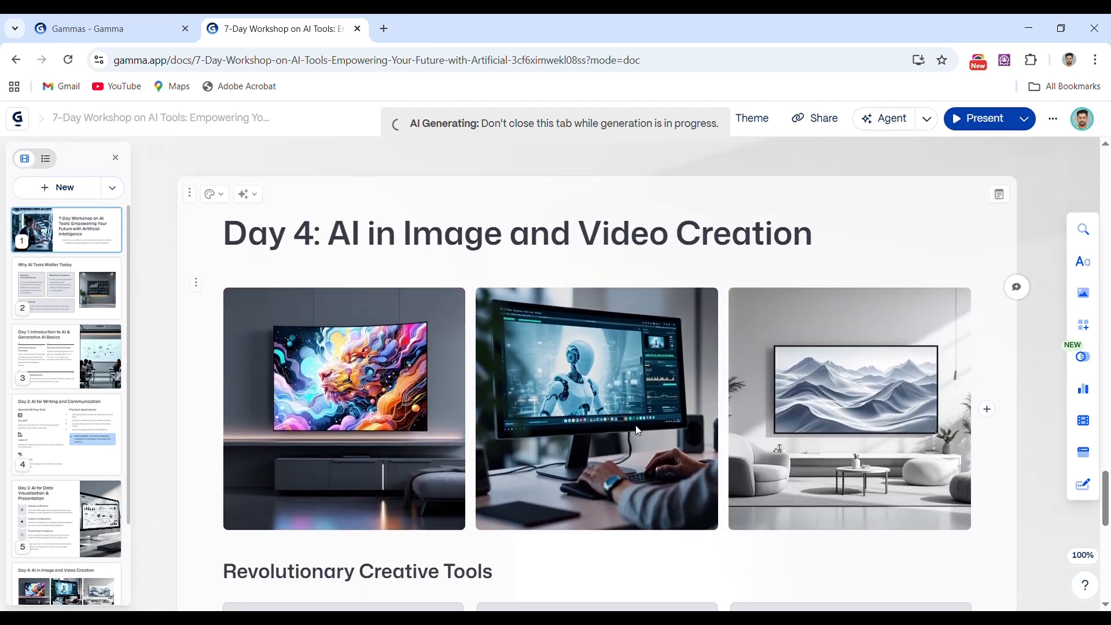
scroll(636, 431, "down", 3)
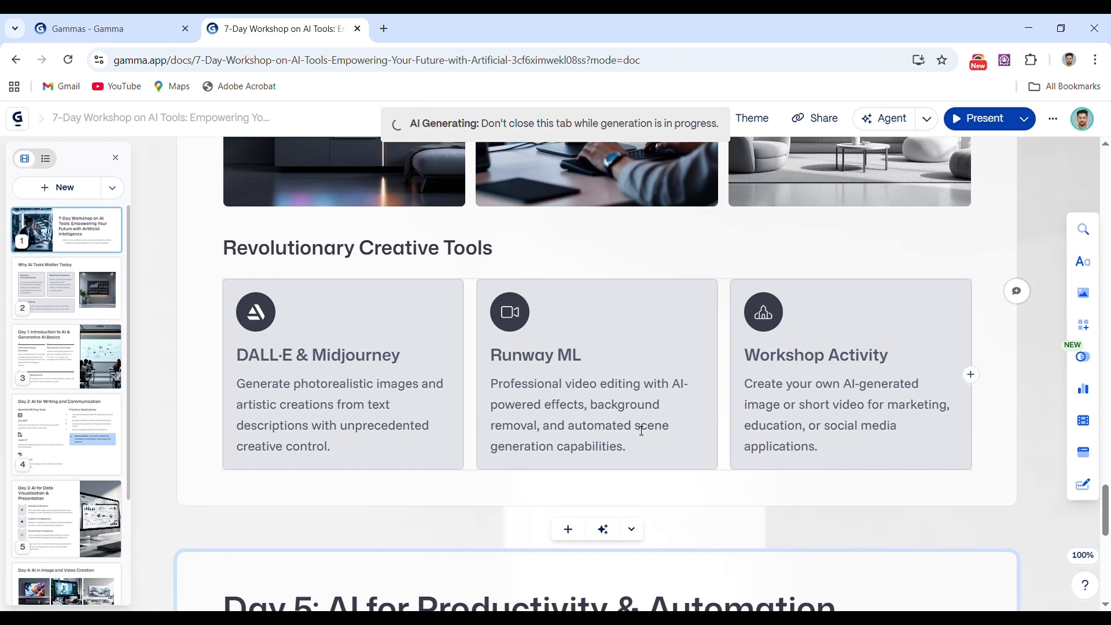
scroll(641, 432, "down", 3)
scroll(641, 431, "down", 7)
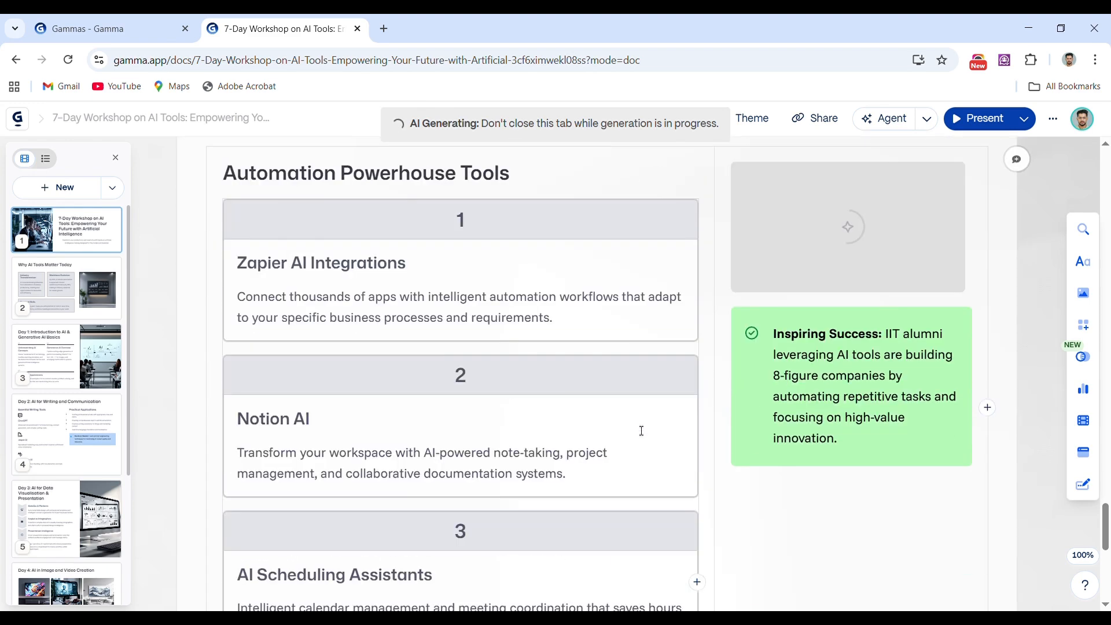
scroll(642, 430, "down", 1)
scroll(641, 431, "down", 8)
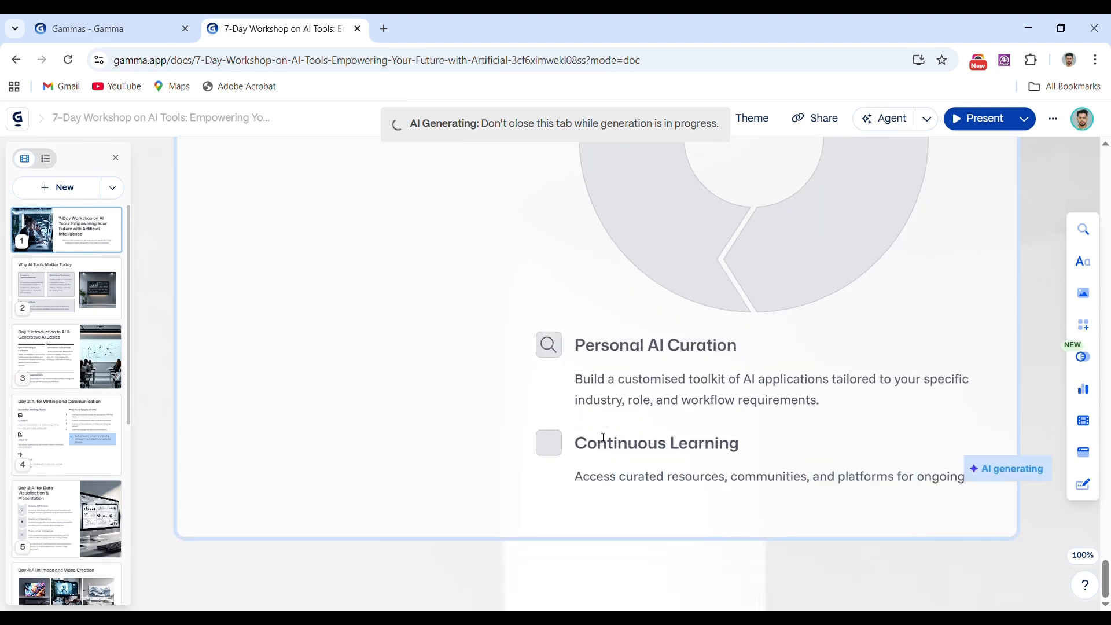
scroll(603, 439, "up", 5)
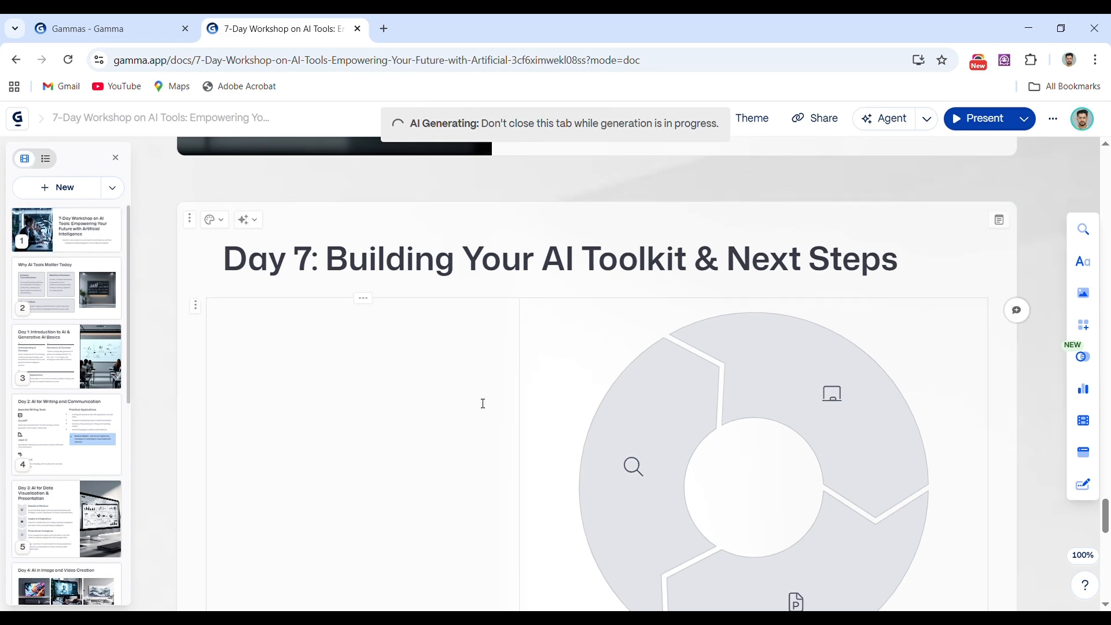
scroll(478, 401, "down", 3)
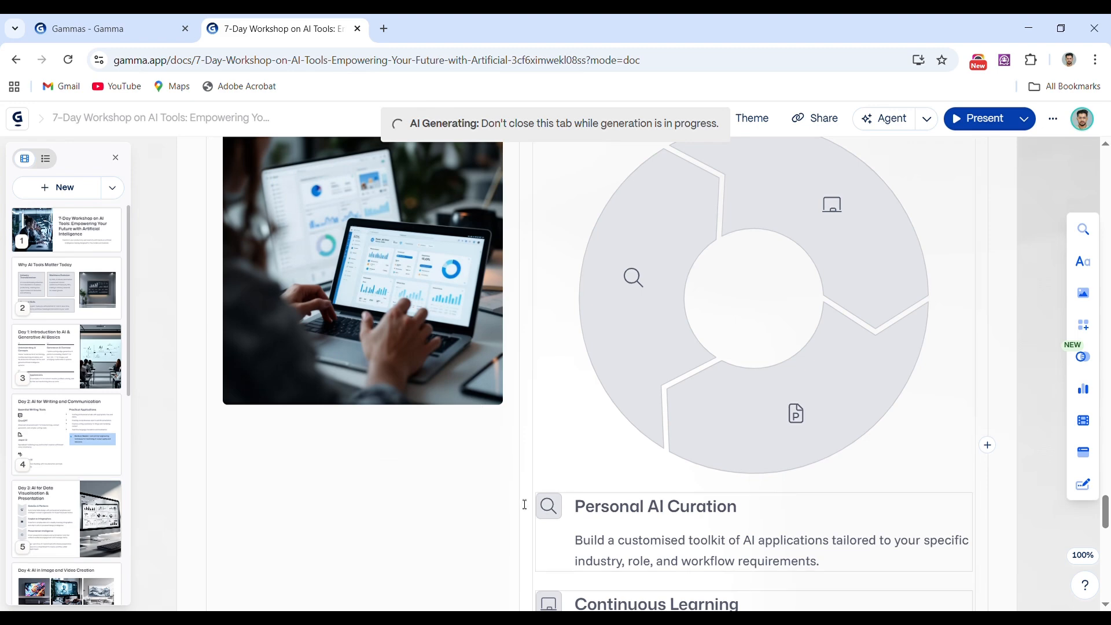
scroll(645, 479, "down", 10)
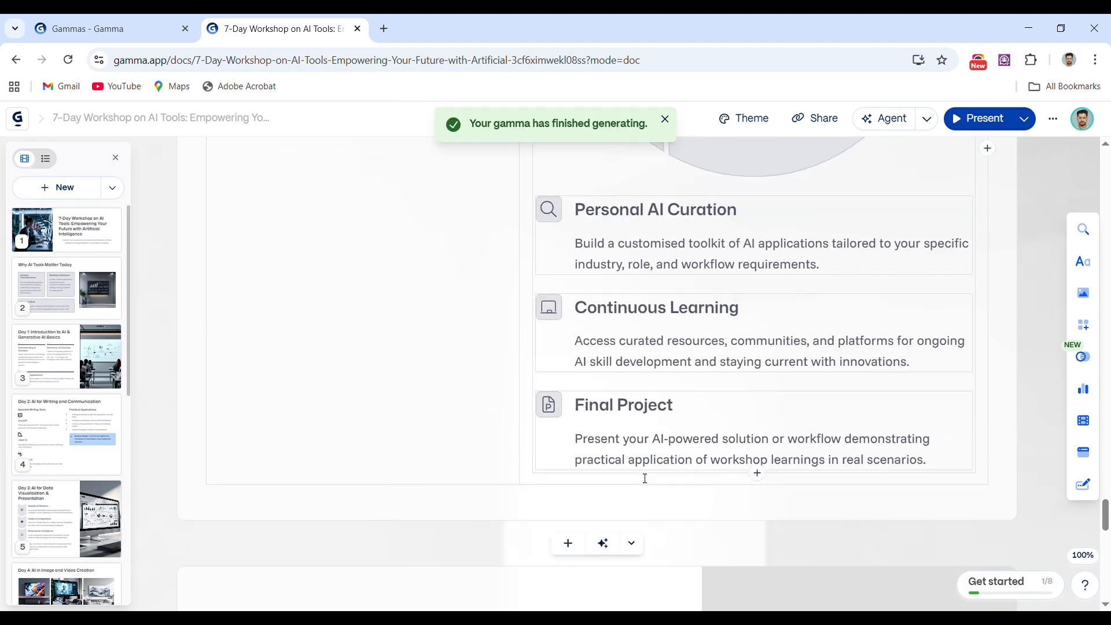
scroll(645, 479, "down", 6)
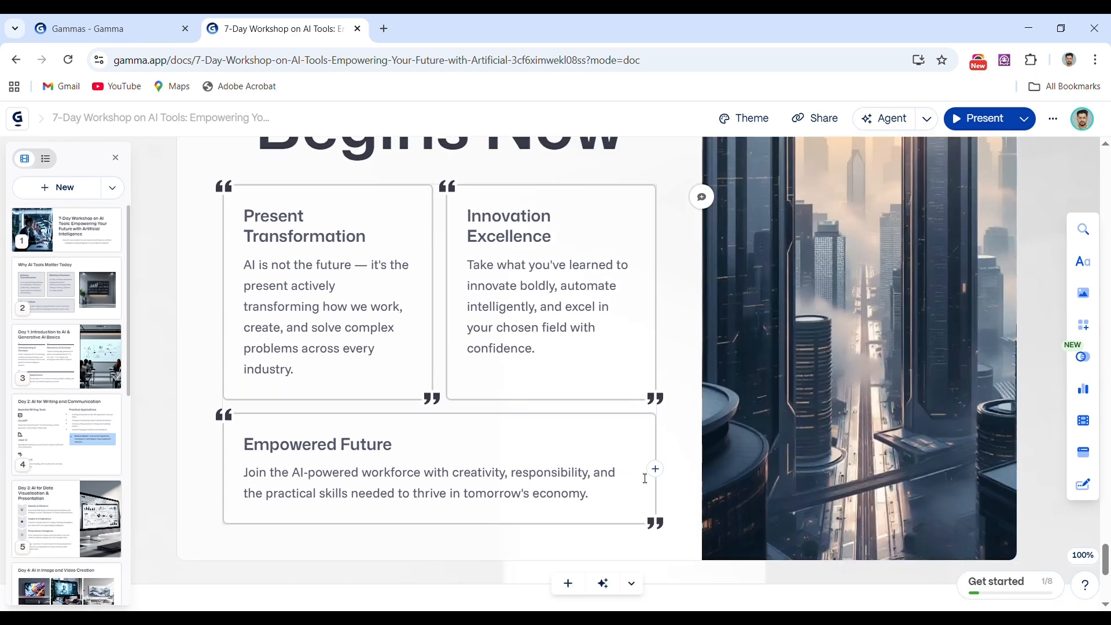
- Check the end of the presentation below the closing card and return to the title card
scroll(645, 478, "down", 6)
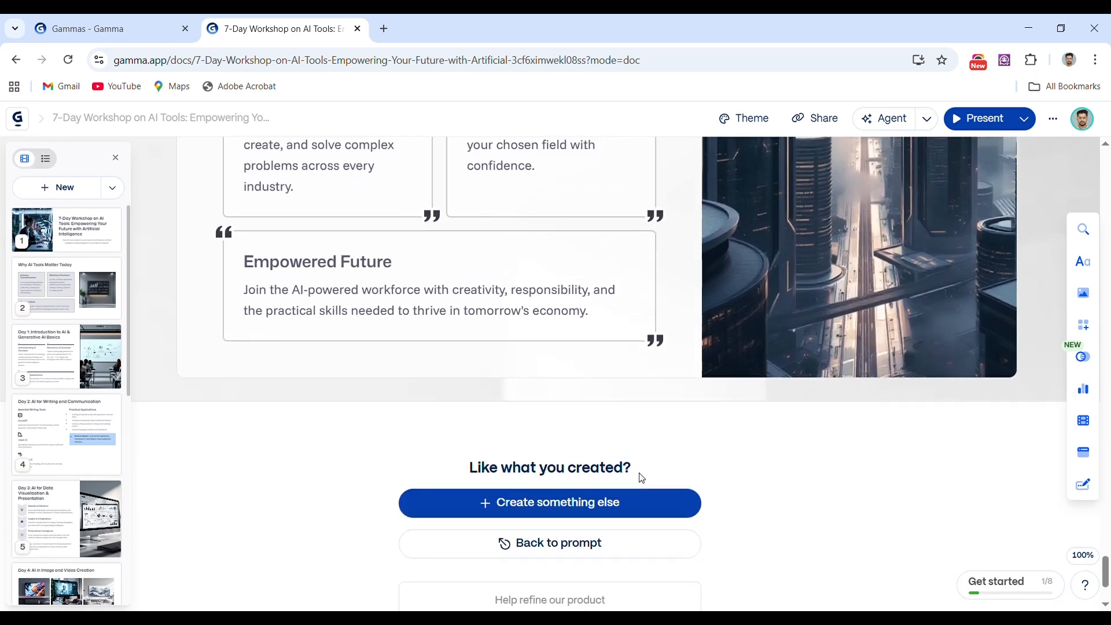
scroll(645, 478, "up", 12)
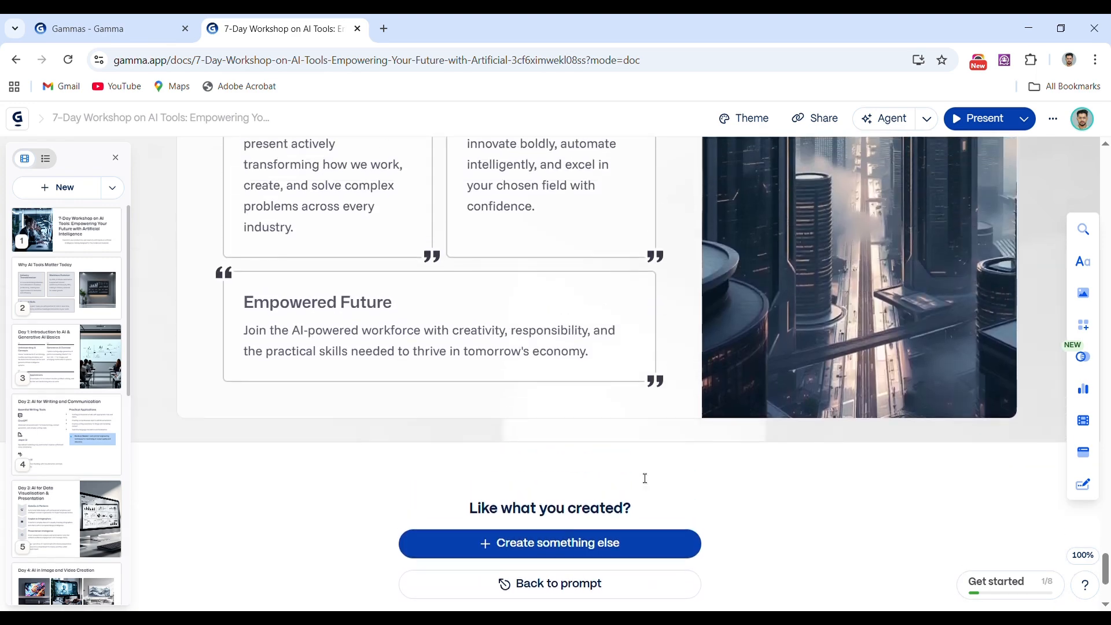
scroll(645, 478, "up", 20)
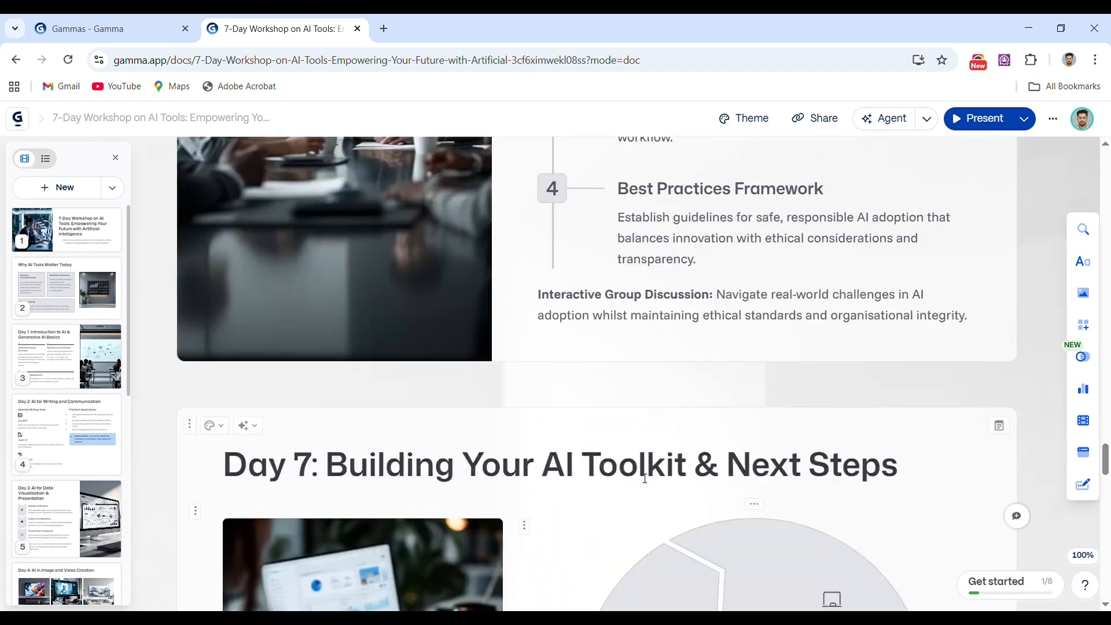
scroll(641, 478, "up", 20)
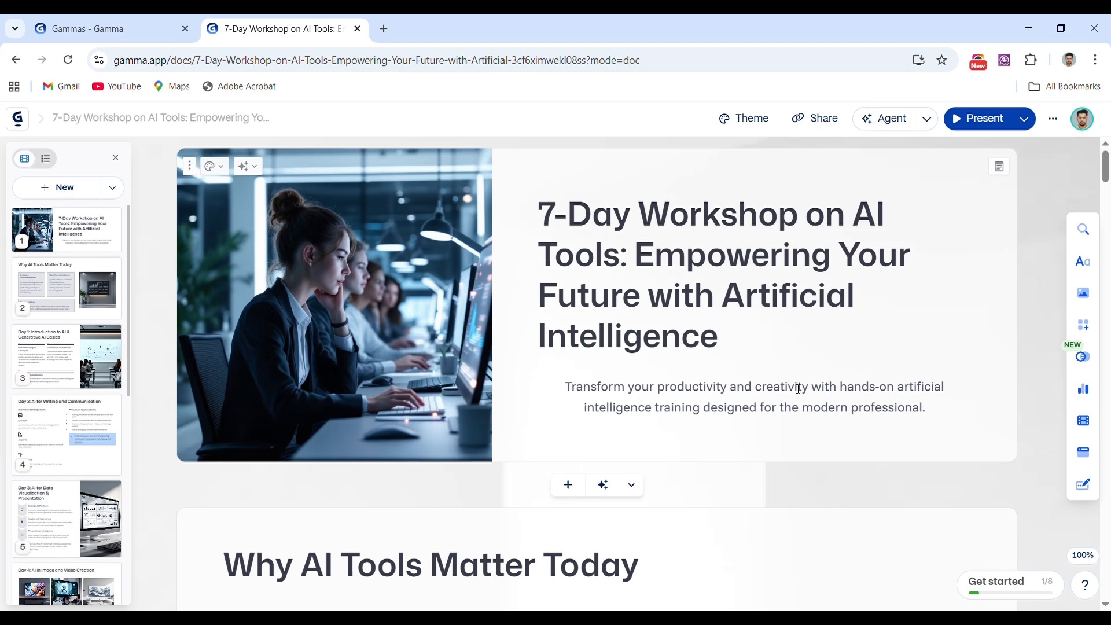
- Review the title card and the "Why AI Tools Matter Today" card, examining their text, layout and images
scroll(793, 387, "down", 2)
scroll(795, 389, "up", 2)
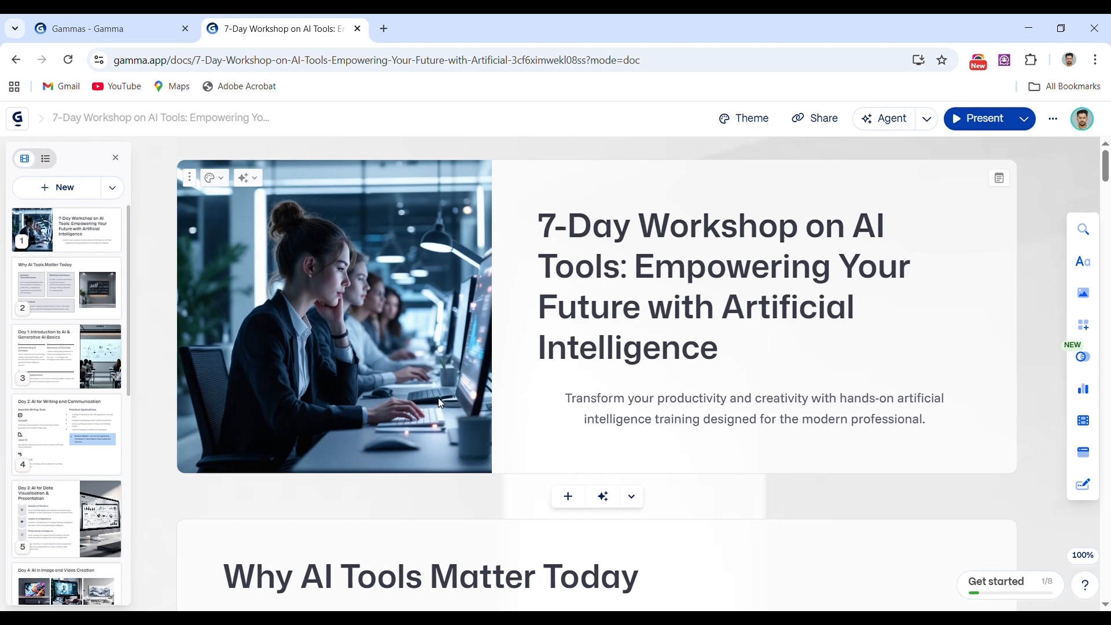
scroll(440, 400, "down", 7)
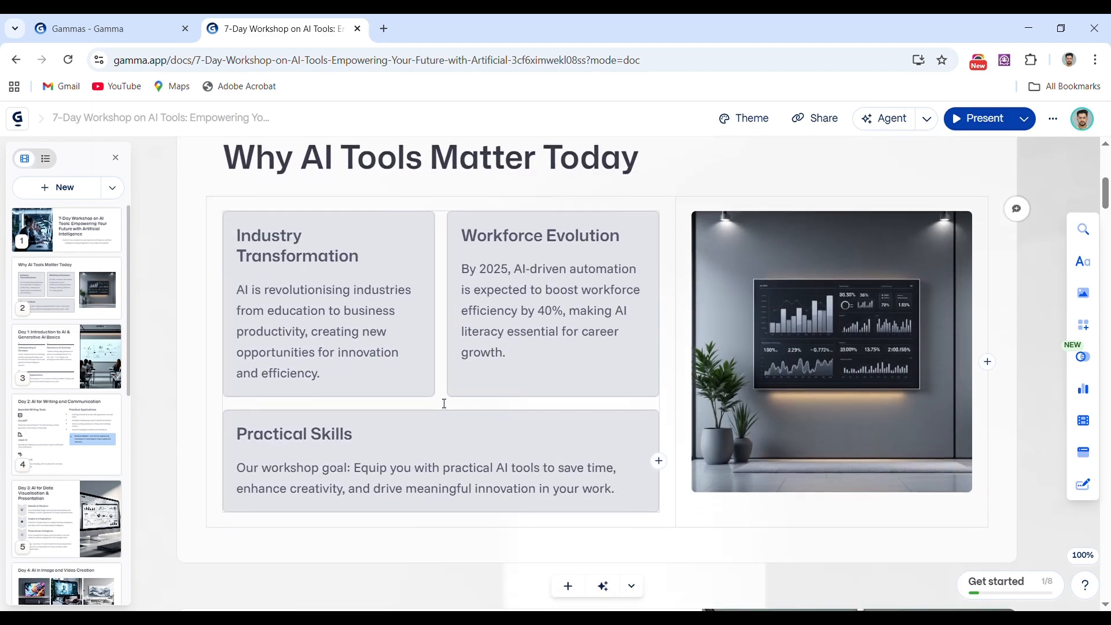
scroll(444, 403, "up", 7)
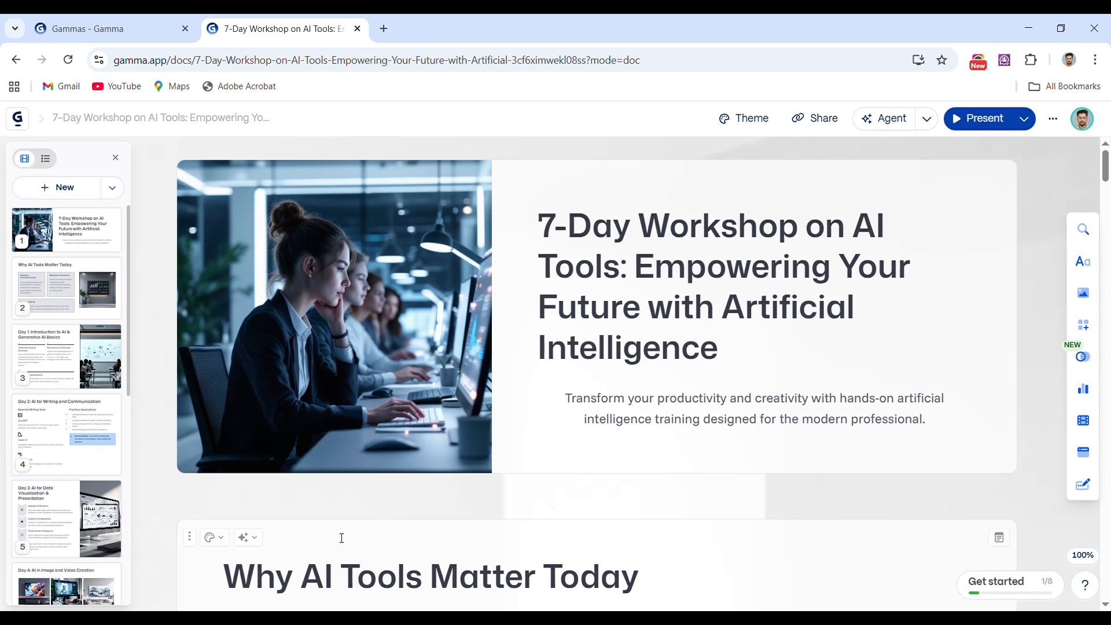
scroll(486, 429, "down", 9)
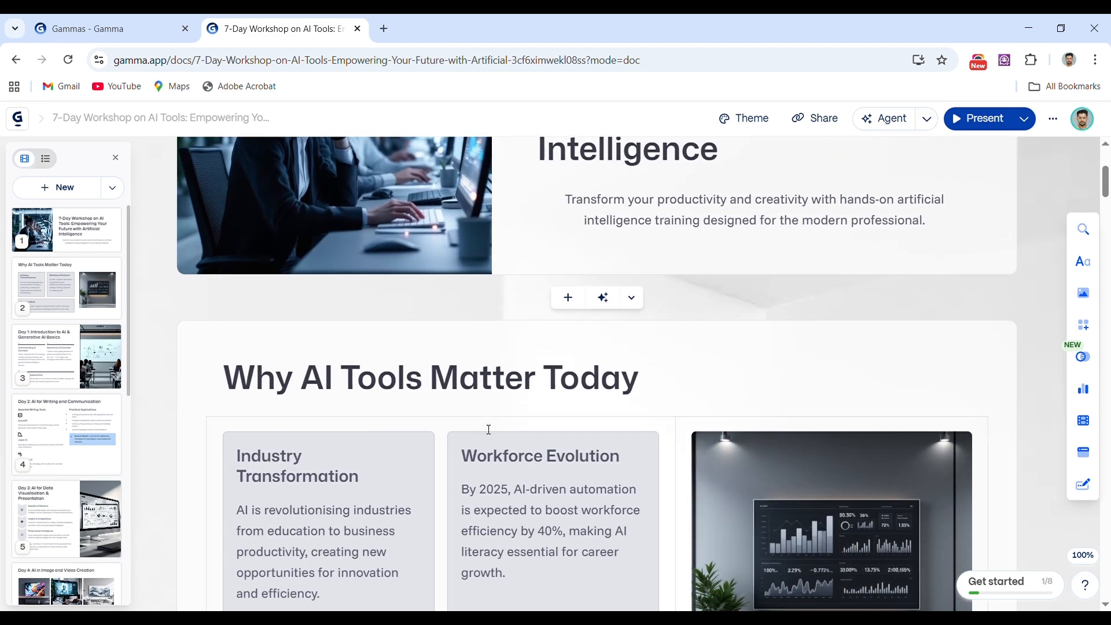
scroll(484, 426, "up", 9)
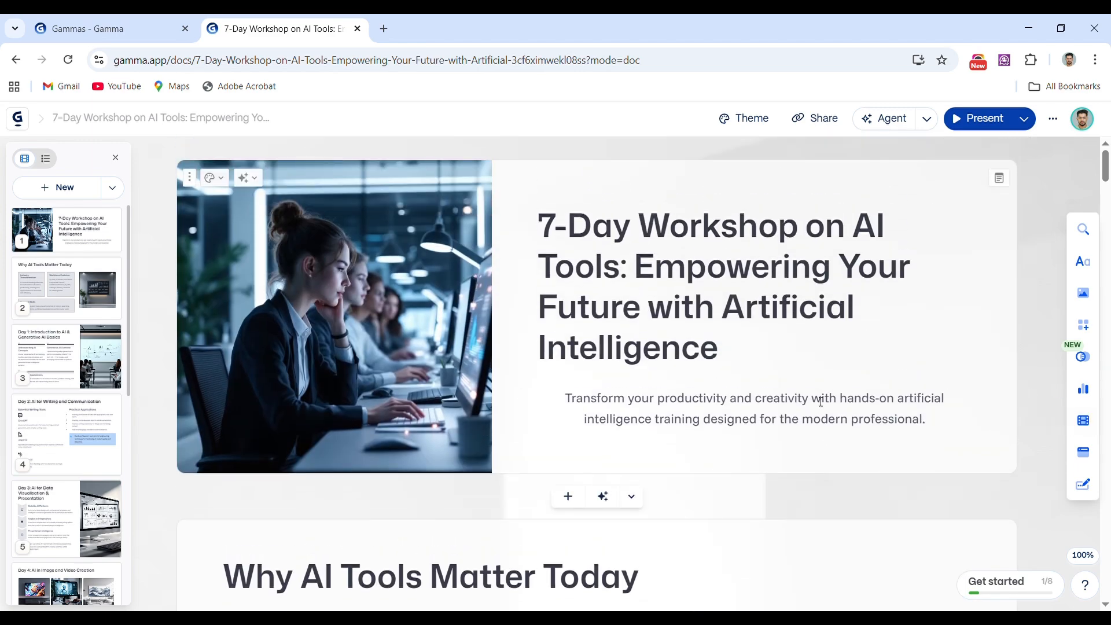
scroll(742, 487, "down", 2)
scroll(742, 487, "up", 2)
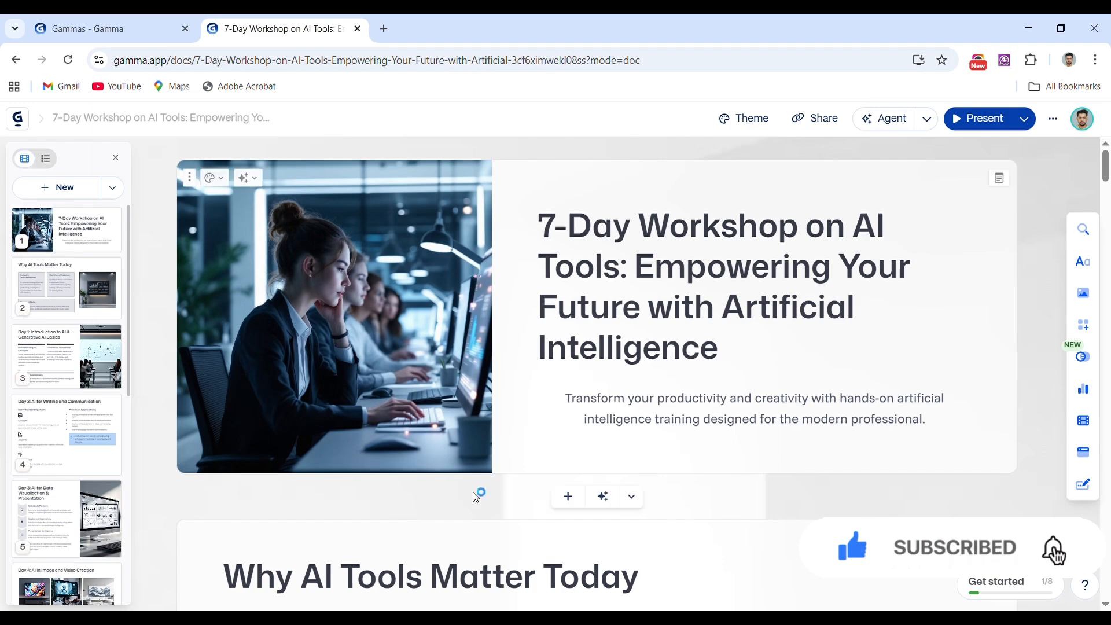
scroll(478, 494, "down", 10)
scroll(473, 493, "down", 4)
scroll(475, 492, "up", 12)
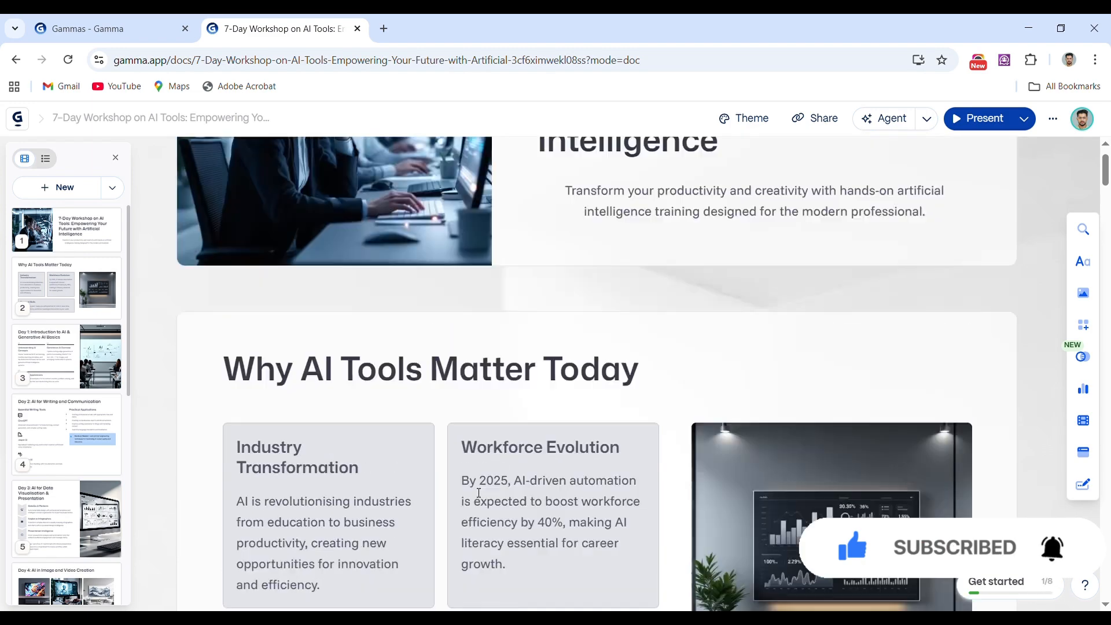
scroll(479, 492, "down", 8)
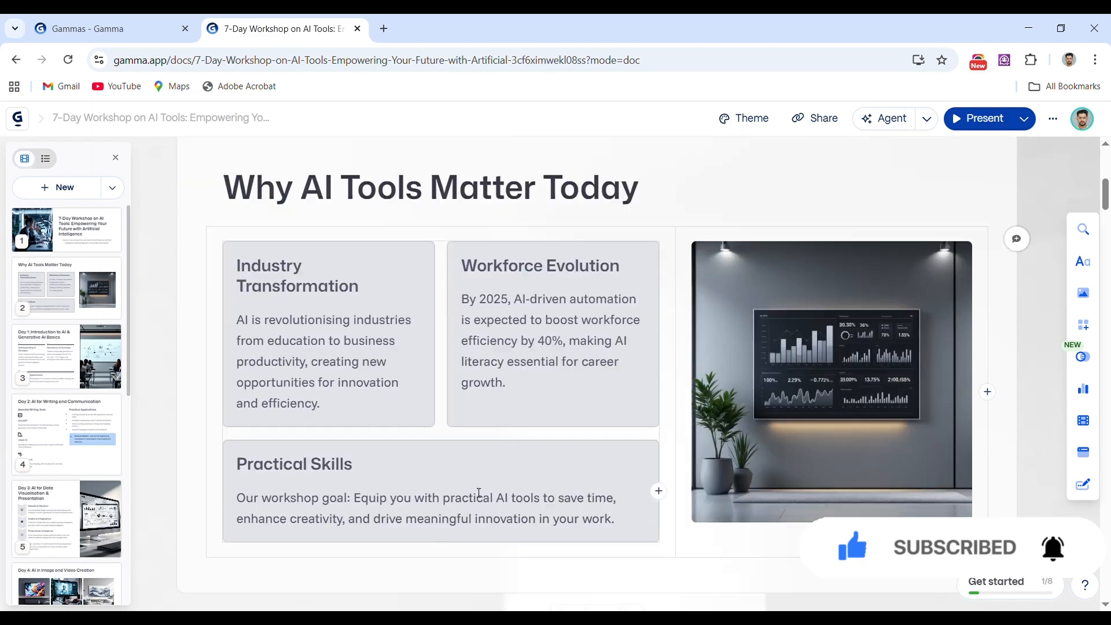
scroll(479, 492, "up", 8)
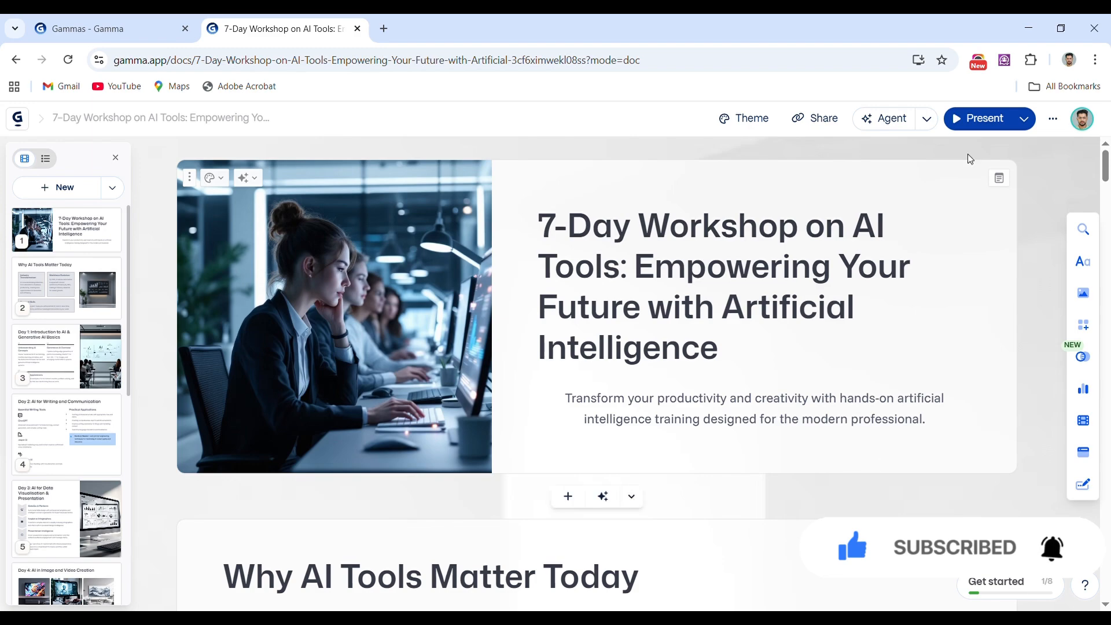
- Present the deck and page through all slides from the title card to "Your AI Journey Begins Now", then reveal the presentation controls
left_click(985, 118)
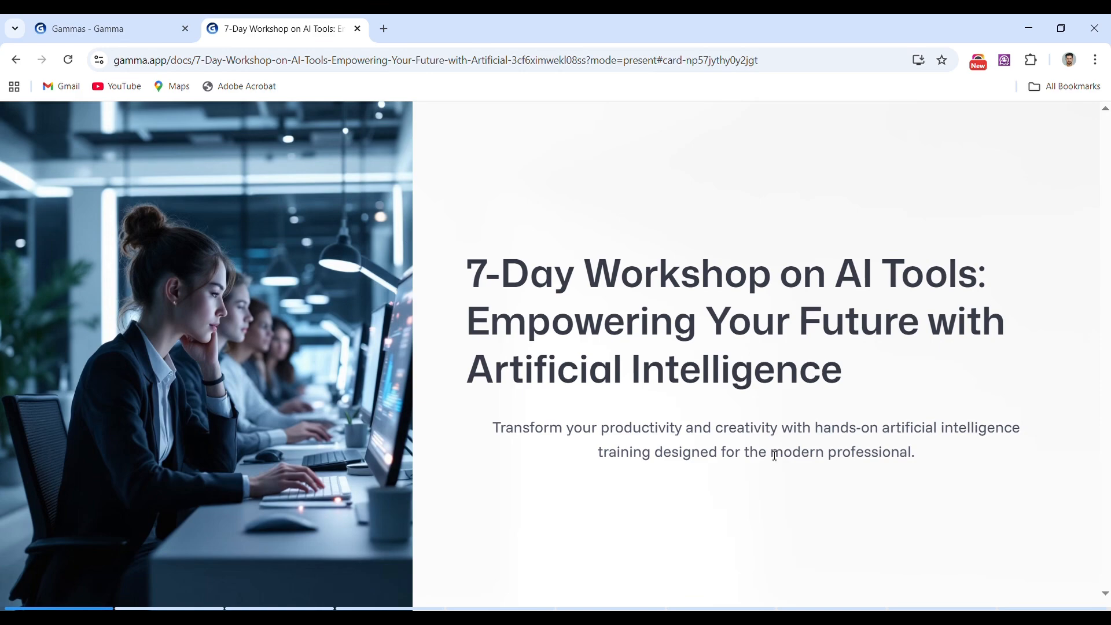
key("Right")
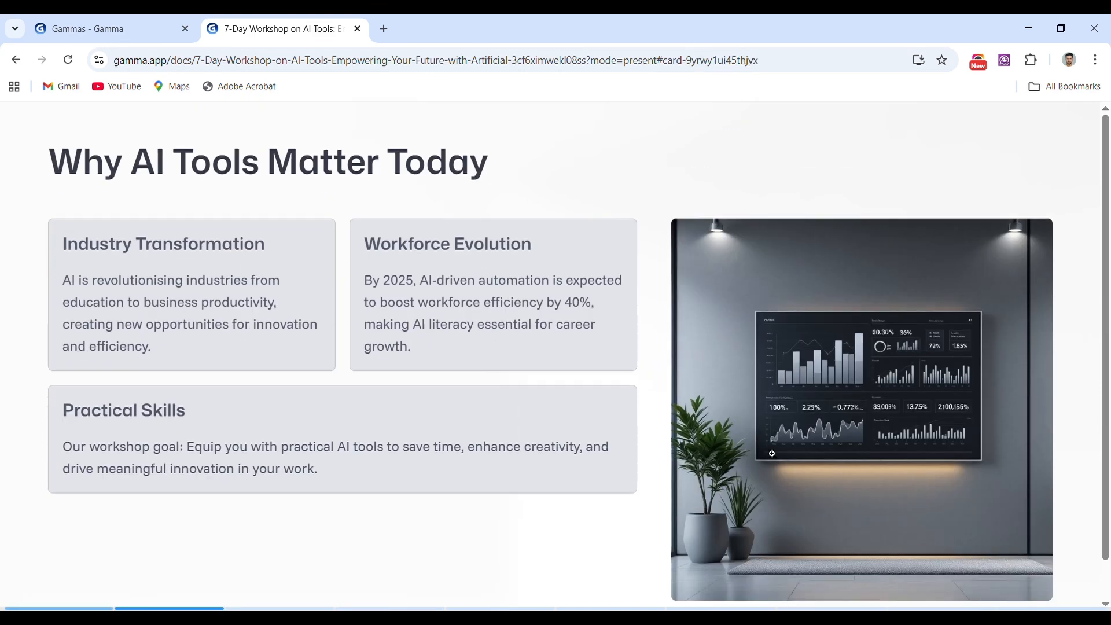
key("Right")
key("Right")
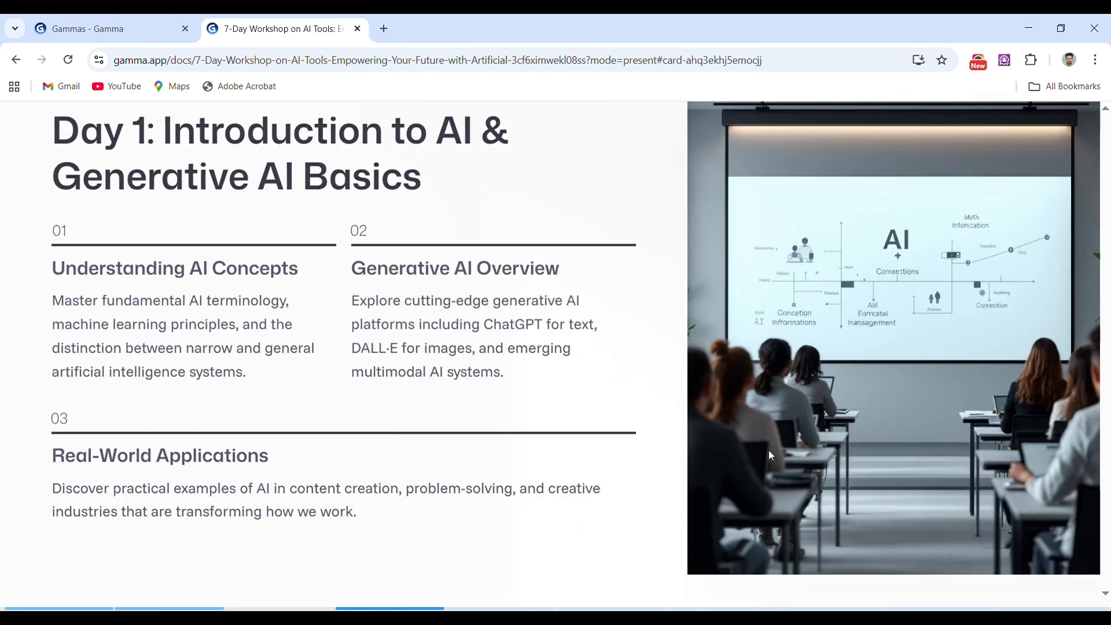
key("Right")
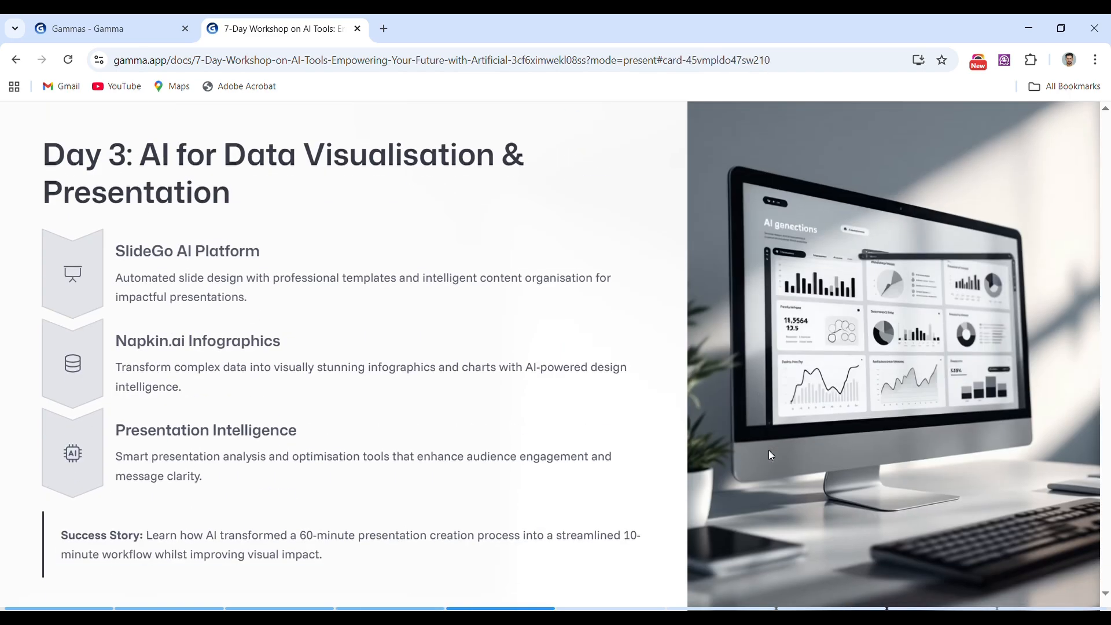
key("Right")
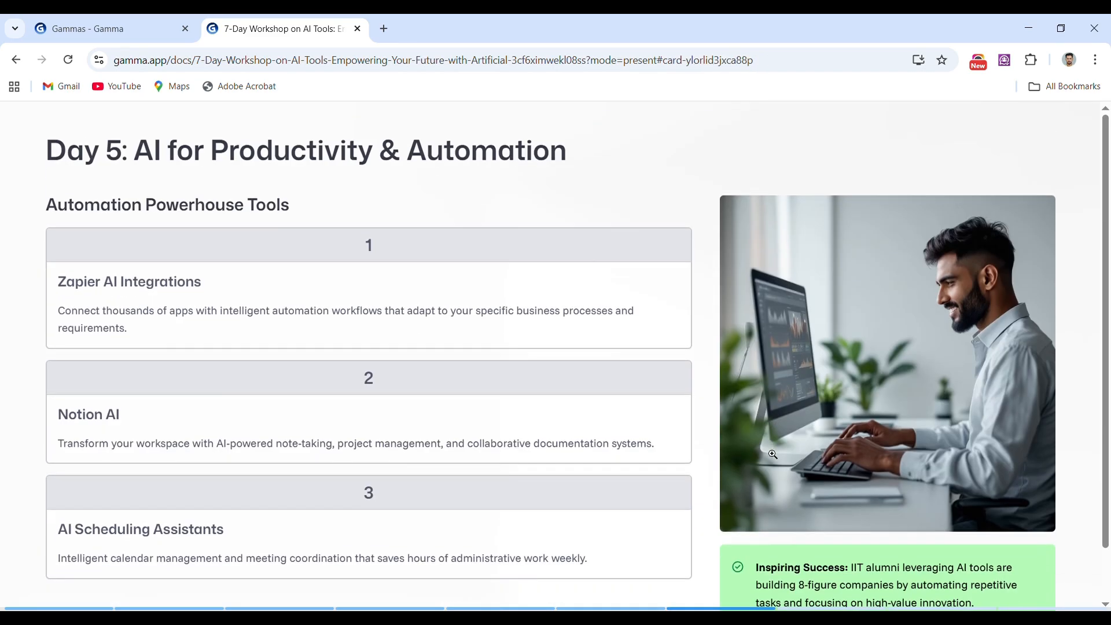
key("Right")
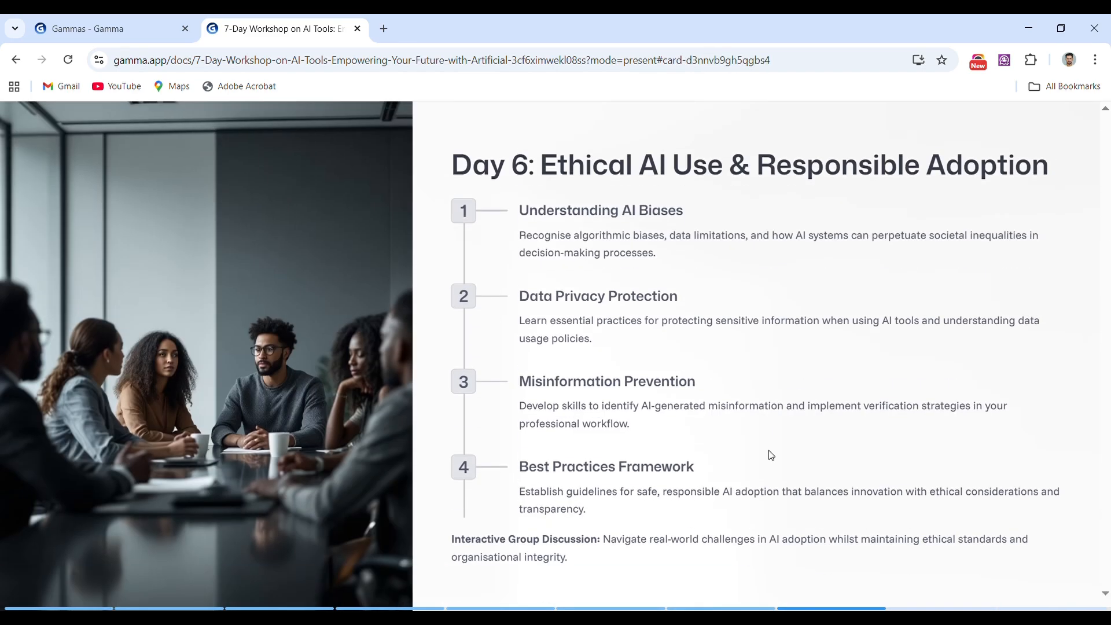
key("Right")
key("Right")
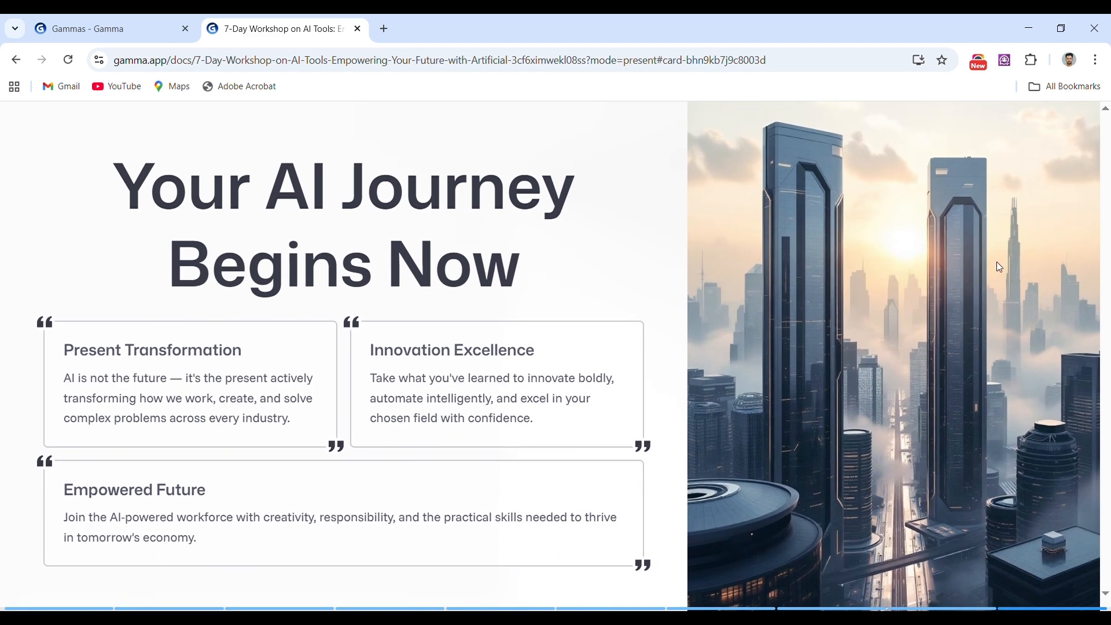
mouse_move(938, 119)
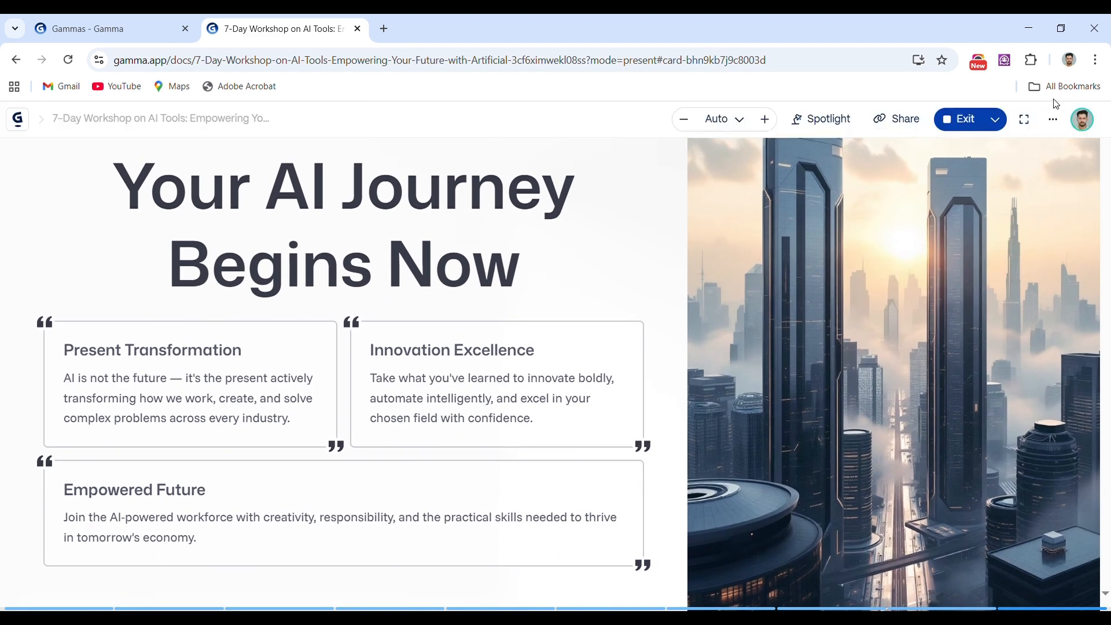